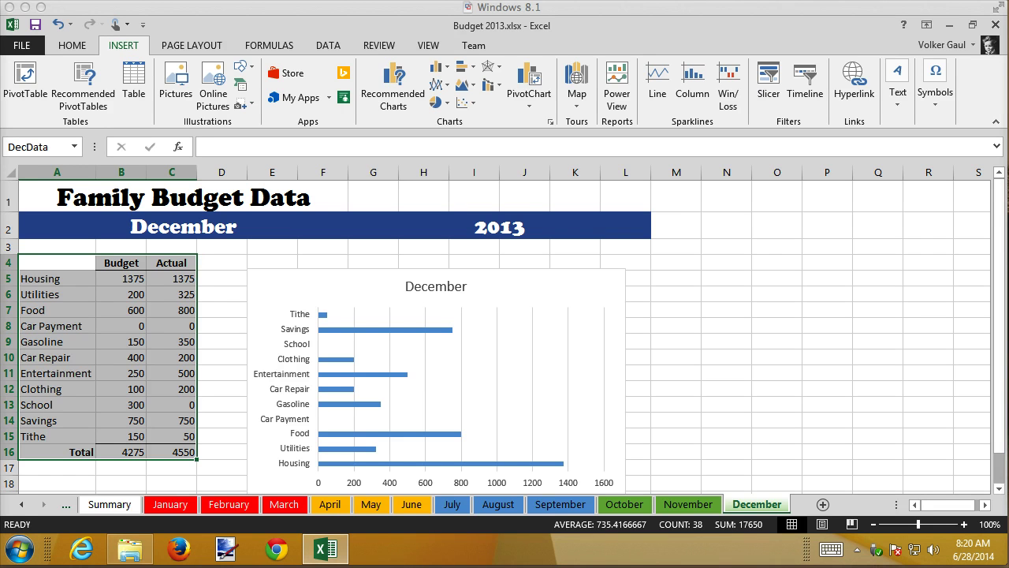
# Open File > New and browse templates such as Blank workbook and Weekly time sheet.
pyautogui.click(26, 49)
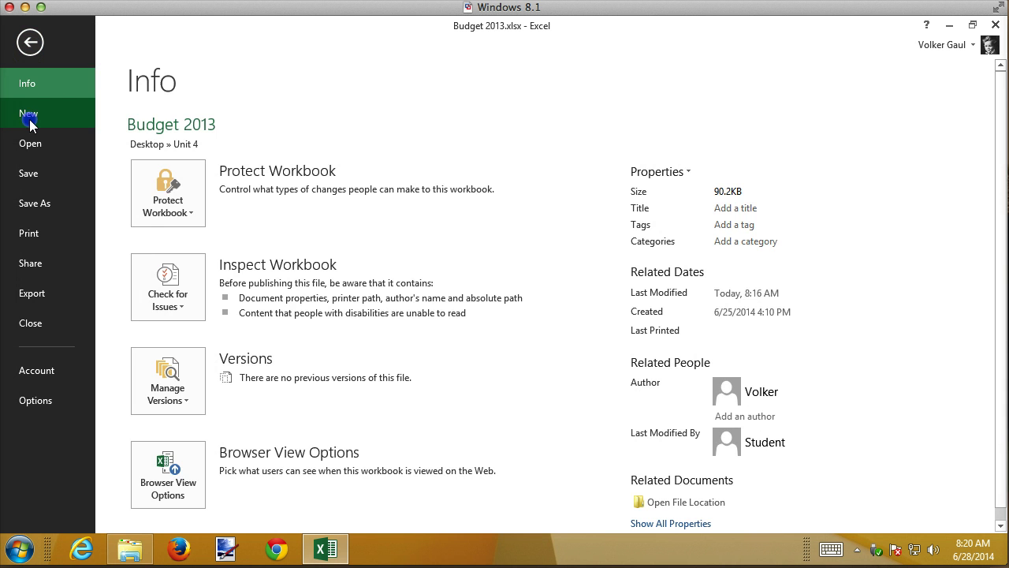
pyautogui.click(29, 121)
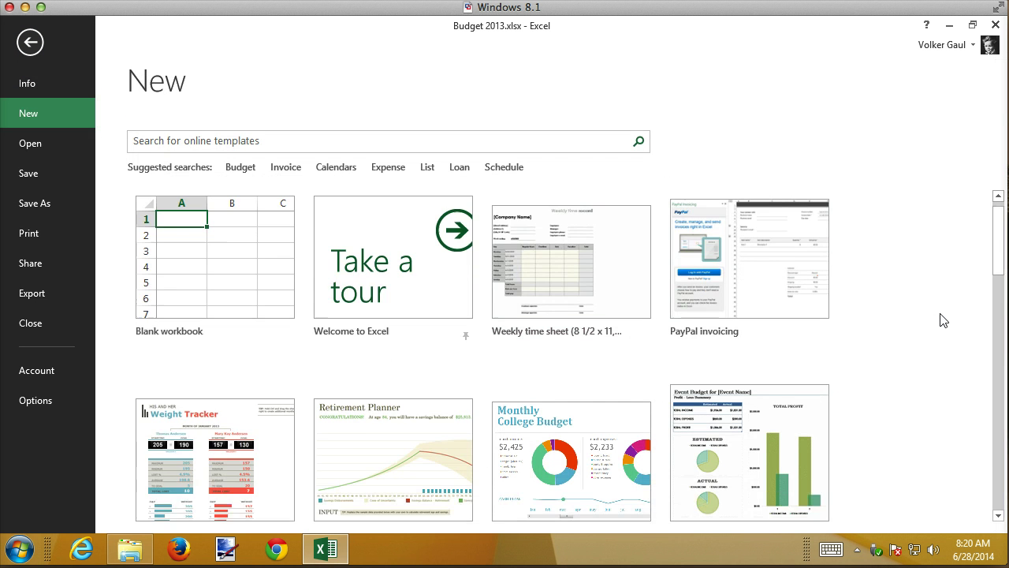
pyautogui.scroll(-10, 944, 319)
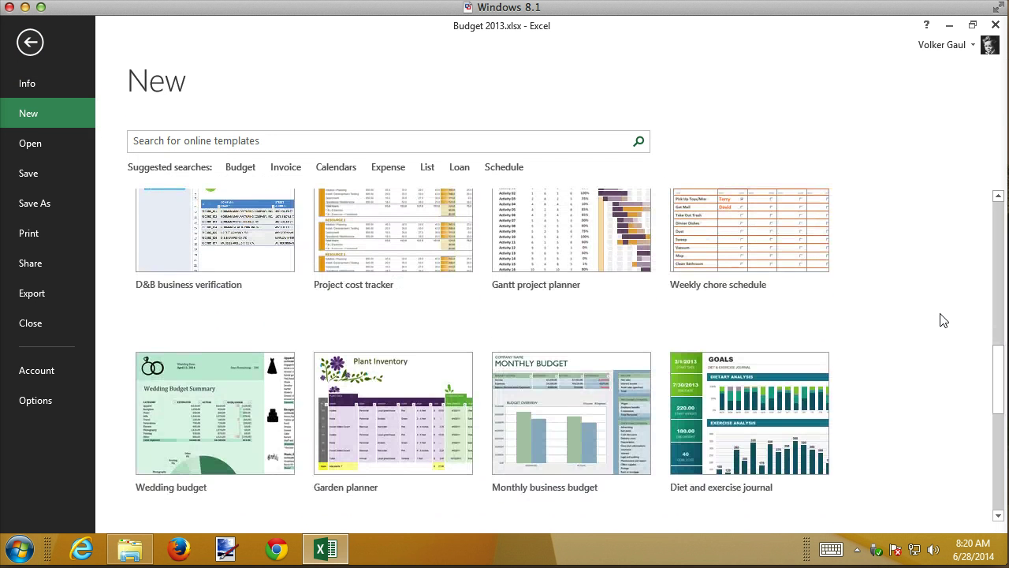
pyautogui.scroll(10, 943, 319)
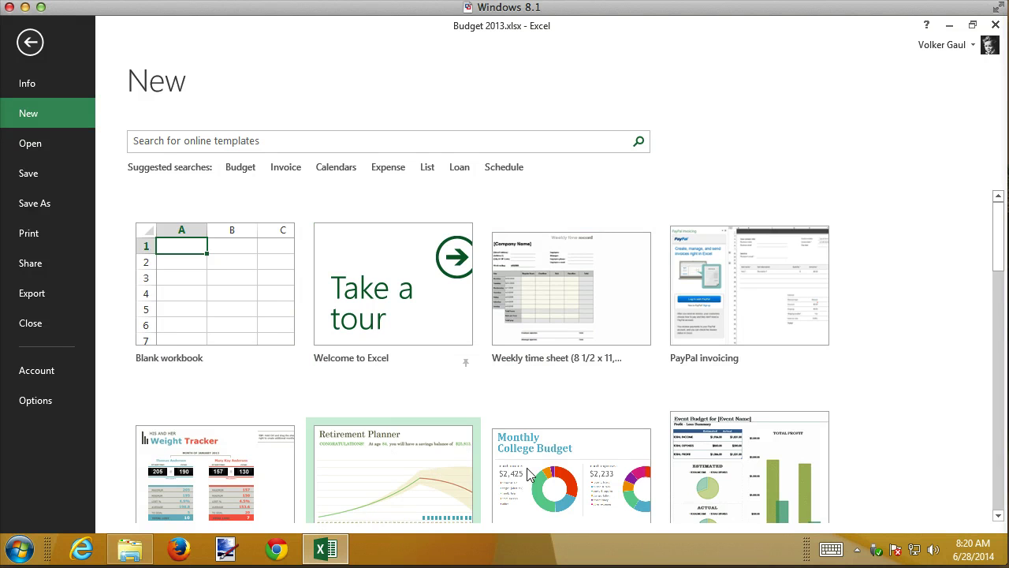
pyautogui.scroll(-3, 903, 420)
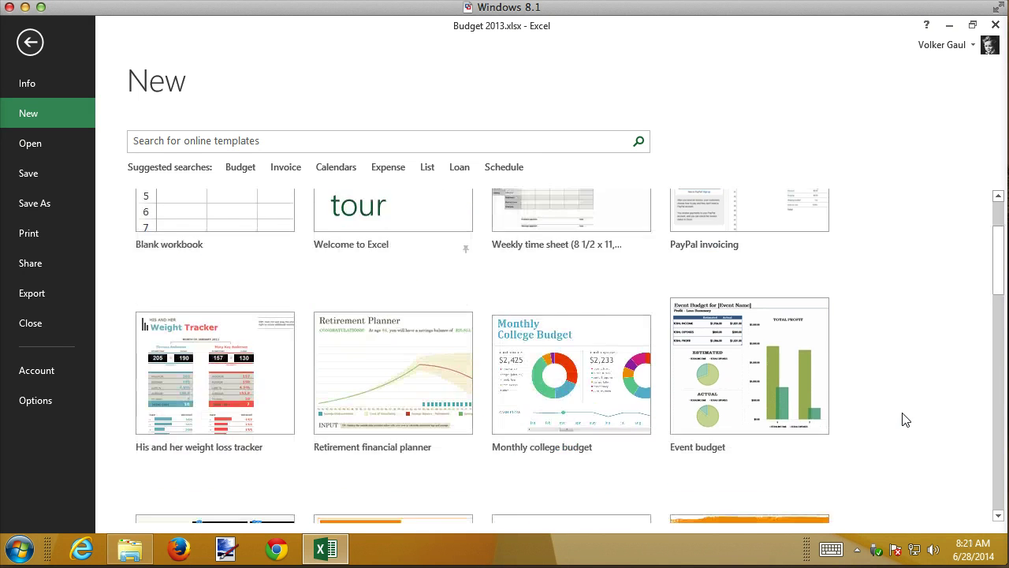
pyautogui.scroll(-3, 905, 419)
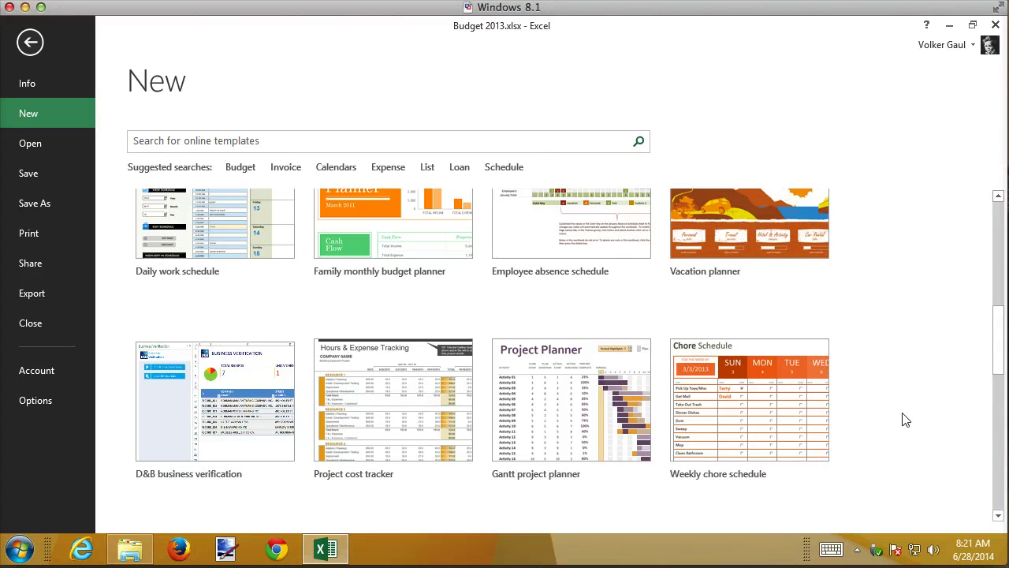
pyautogui.scroll(6, 905, 420)
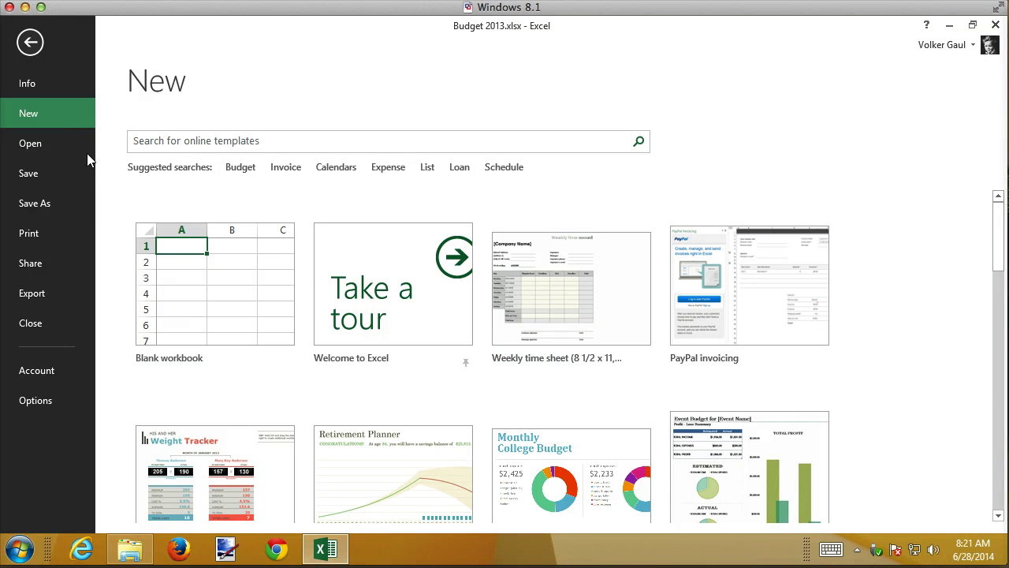
# Leave Backstage to return to the Budget 2013 December sheet and its bar chart.
pyautogui.click(30, 52)
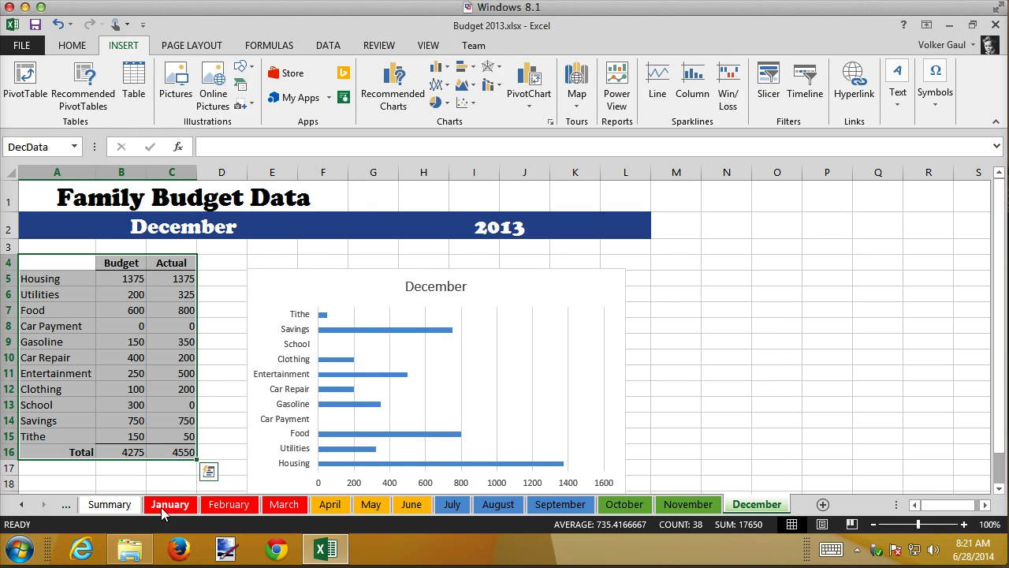
# On the Summary sheet, type 2014 in G2, then cancel to keep the 2013 heading.
pyautogui.click(123, 508)
pyautogui.click(489, 227)
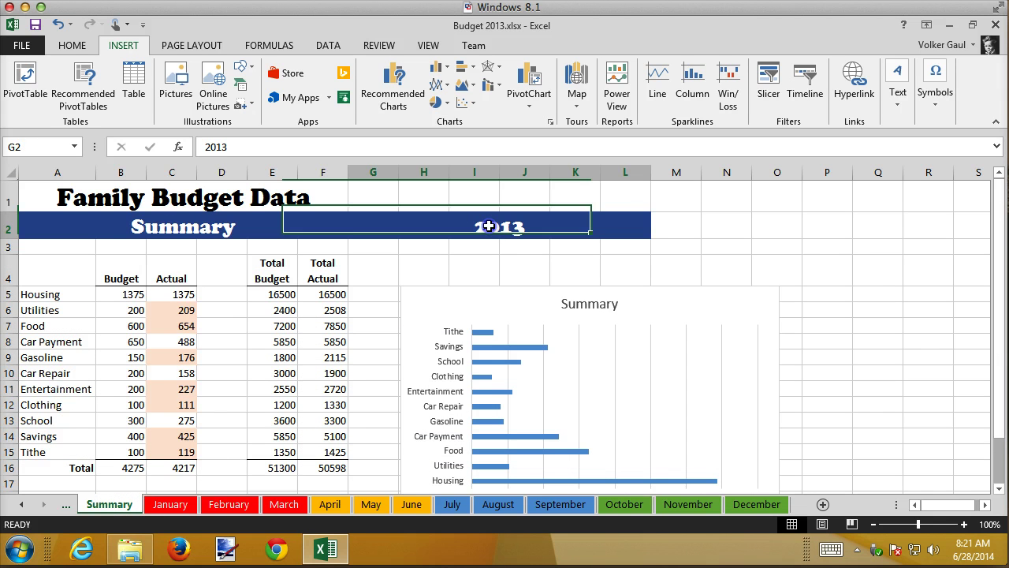
pyautogui.write('2014')
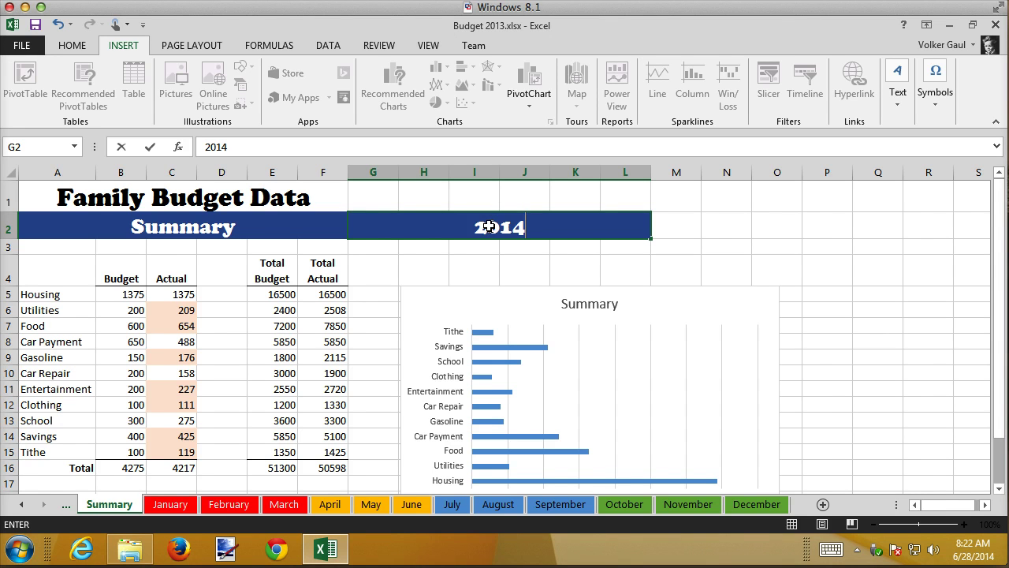
pyautogui.press('Escape')
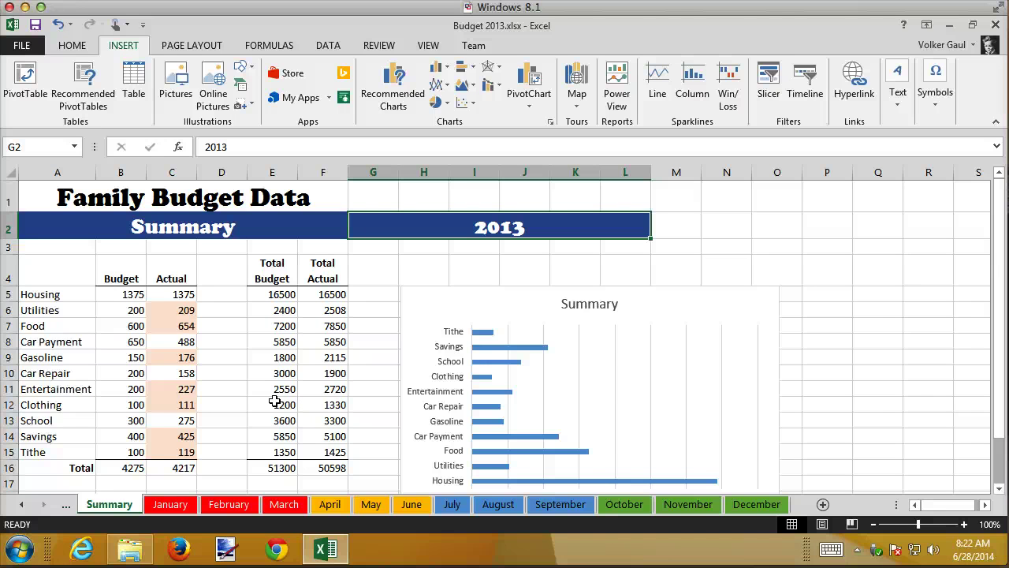
# Save the workbook as Excel Template (*.xltx) Budget 2013.xltx in Desktop\Unit 4.
pyautogui.click(22, 48)
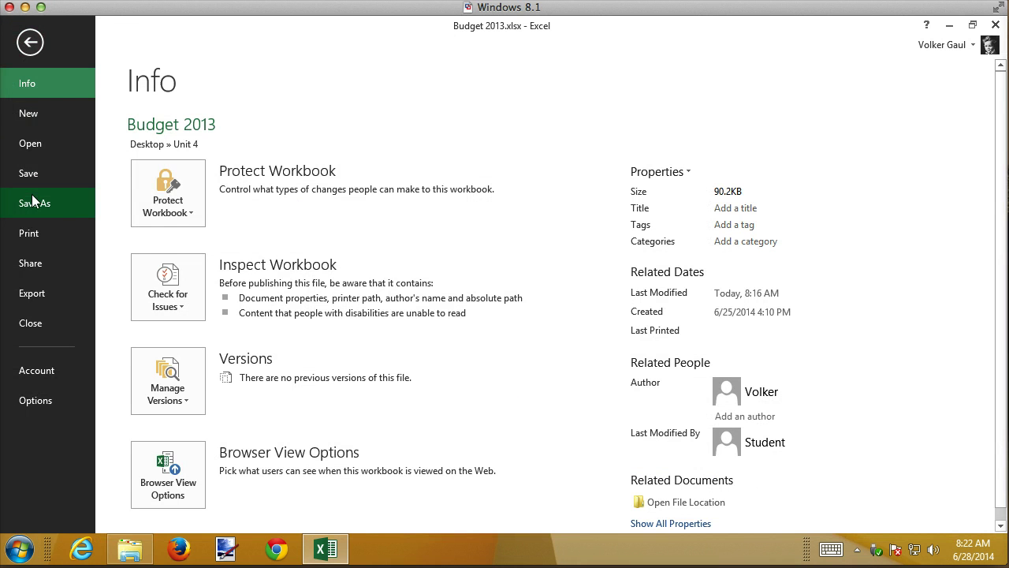
pyautogui.click(31, 201)
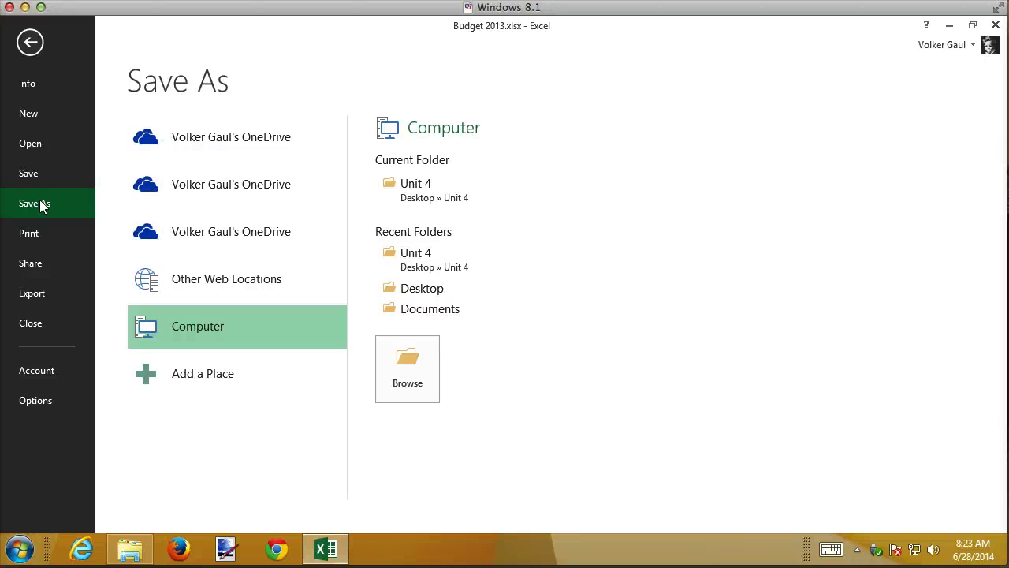
pyautogui.click(675, 197)
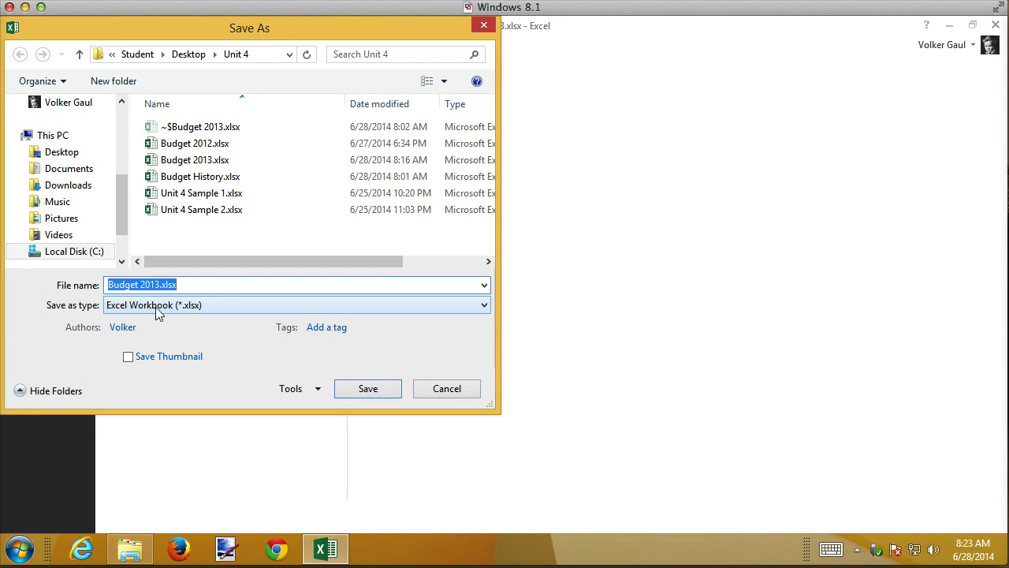
pyautogui.moveTo(292, 37); pyautogui.dragTo(579, 49)
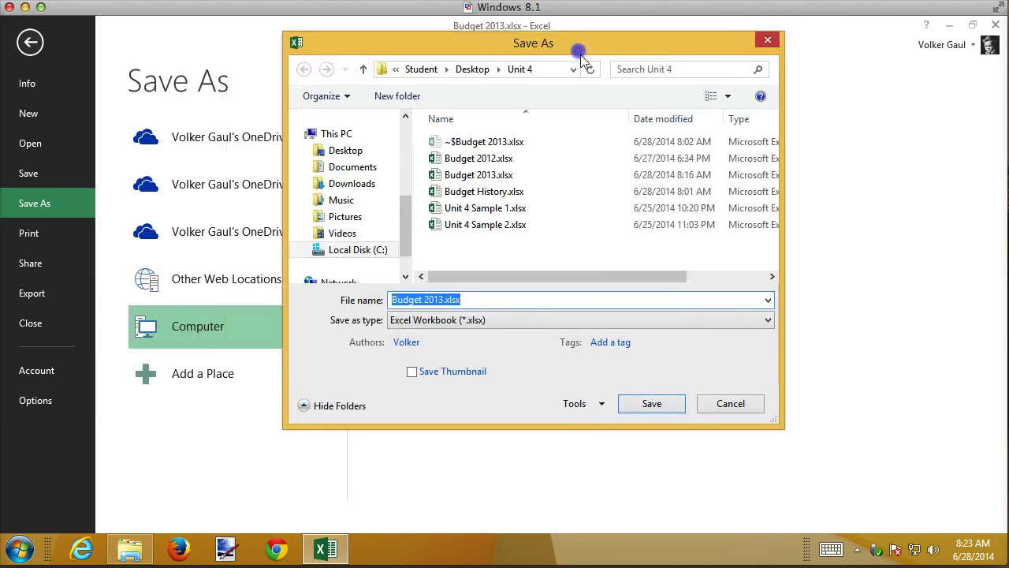
pyautogui.click(476, 320)
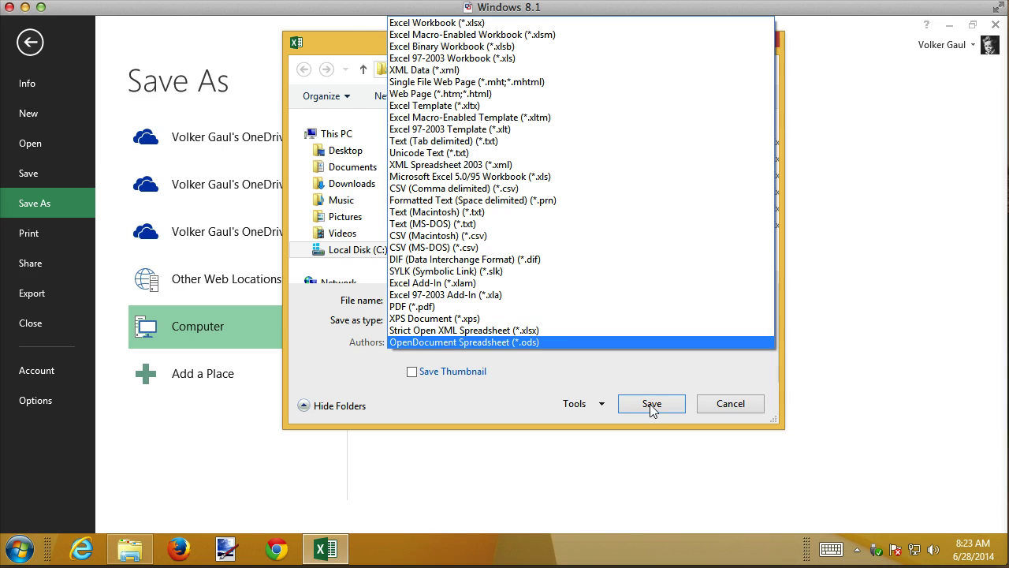
pyautogui.click(467, 108)
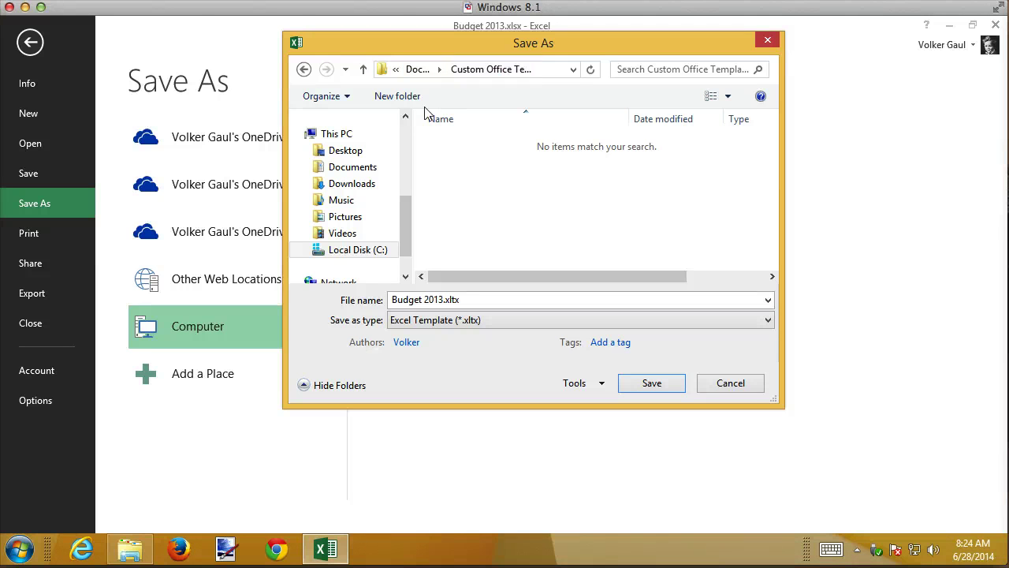
pyautogui.click(349, 153)
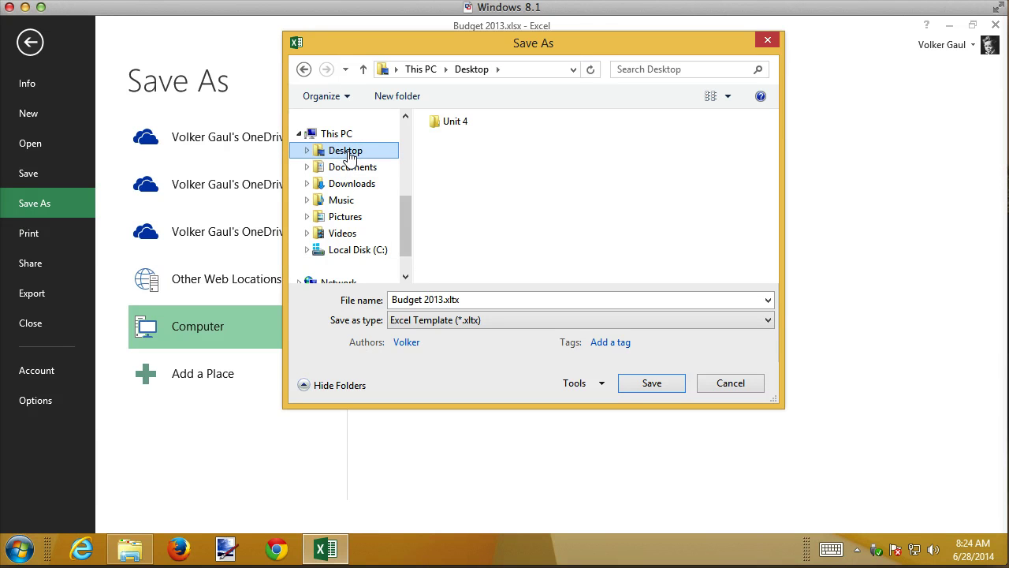
pyautogui.click(457, 120)
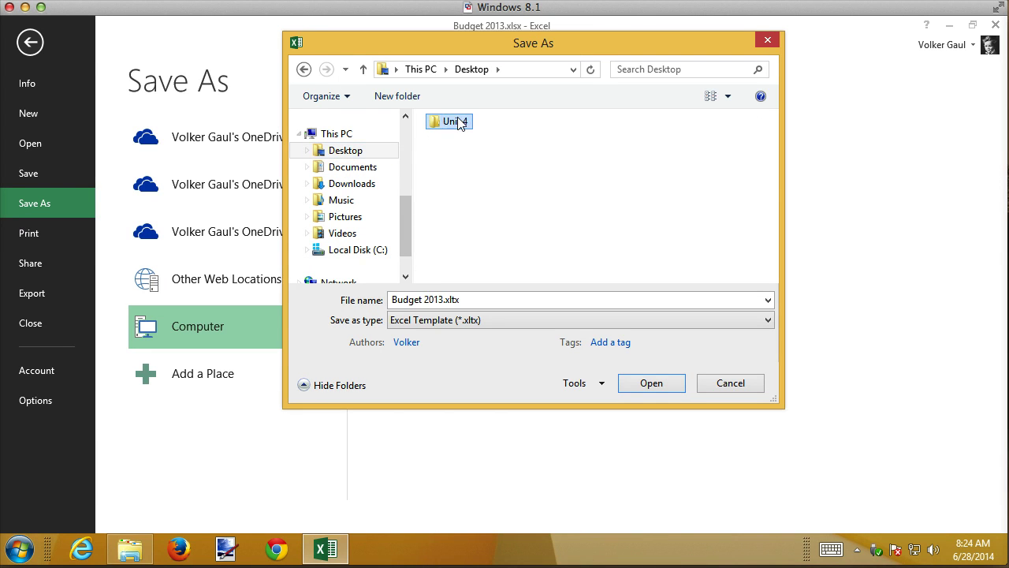
pyautogui.doubleClick(434, 121)
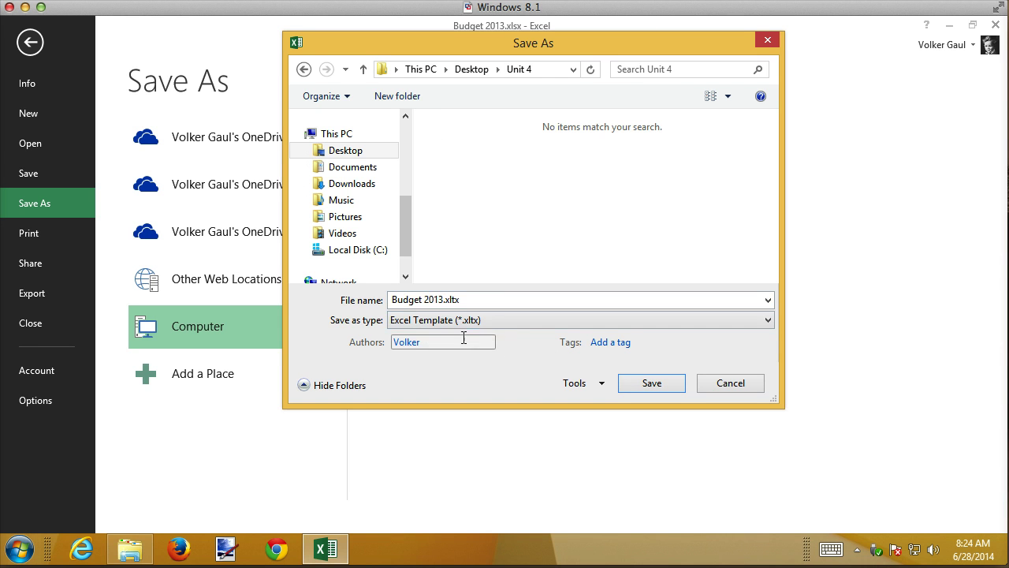
pyautogui.click(650, 383)
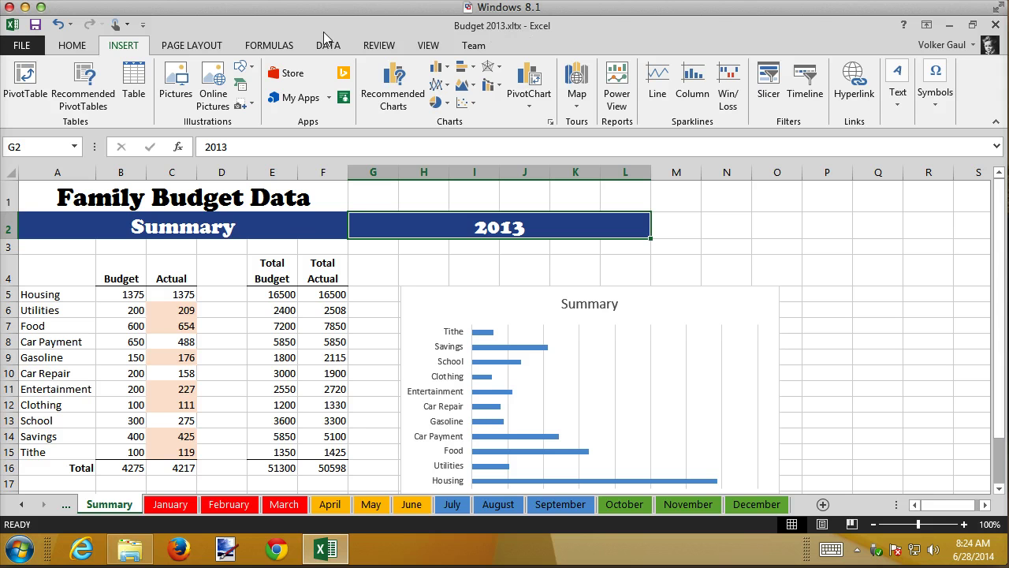
# Save a copy in Unit 4, replacing 2013 with Template to make Budget Template.xltx.
pyautogui.click(16, 49)
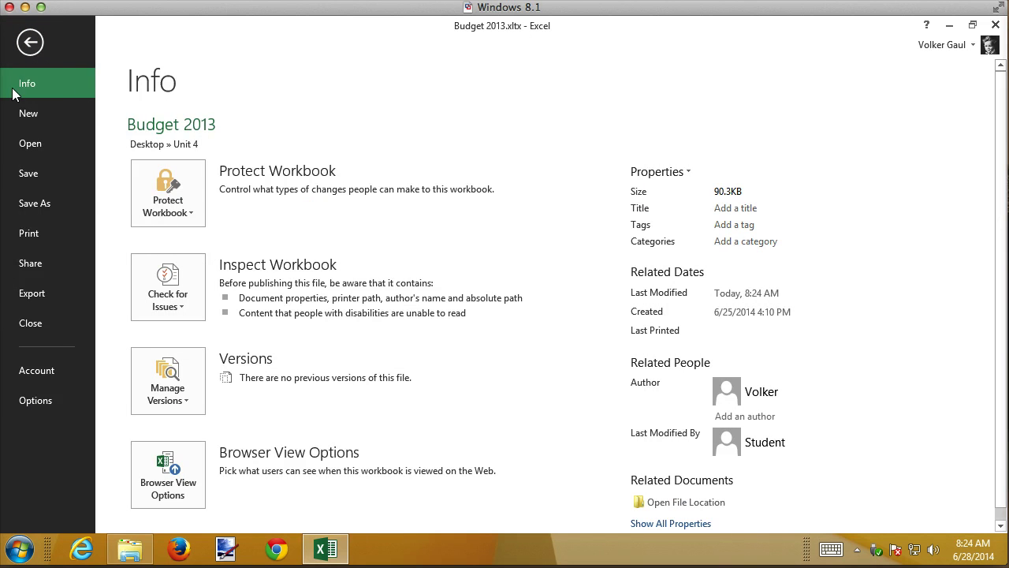
pyautogui.click(27, 203)
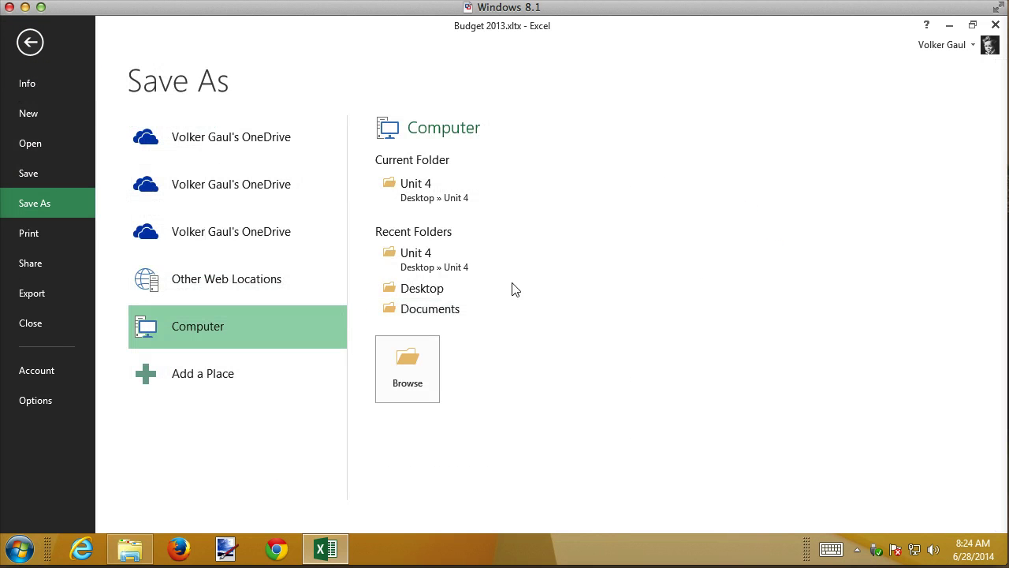
pyautogui.click(412, 193)
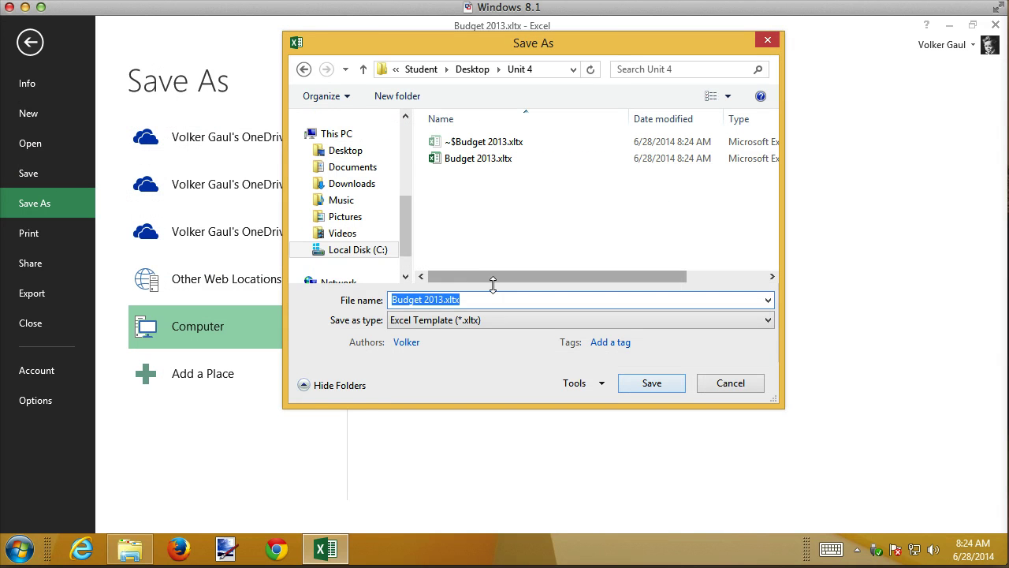
pyautogui.moveTo(425, 301); pyautogui.dragTo(445, 297)
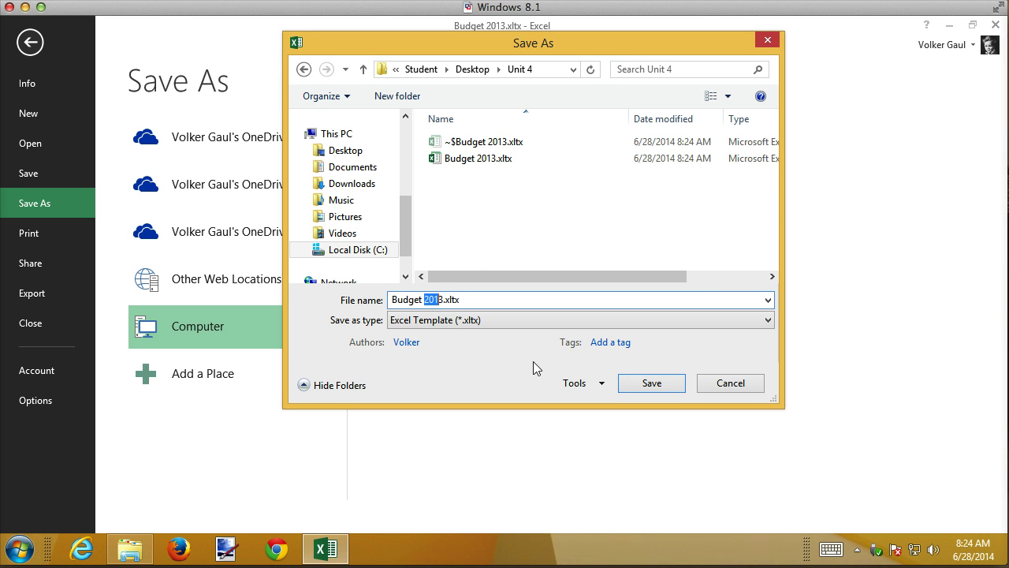
pyautogui.press('Delete')
pyautogui.press('Delete')
pyautogui.write('Template')
pyautogui.click(651, 384)
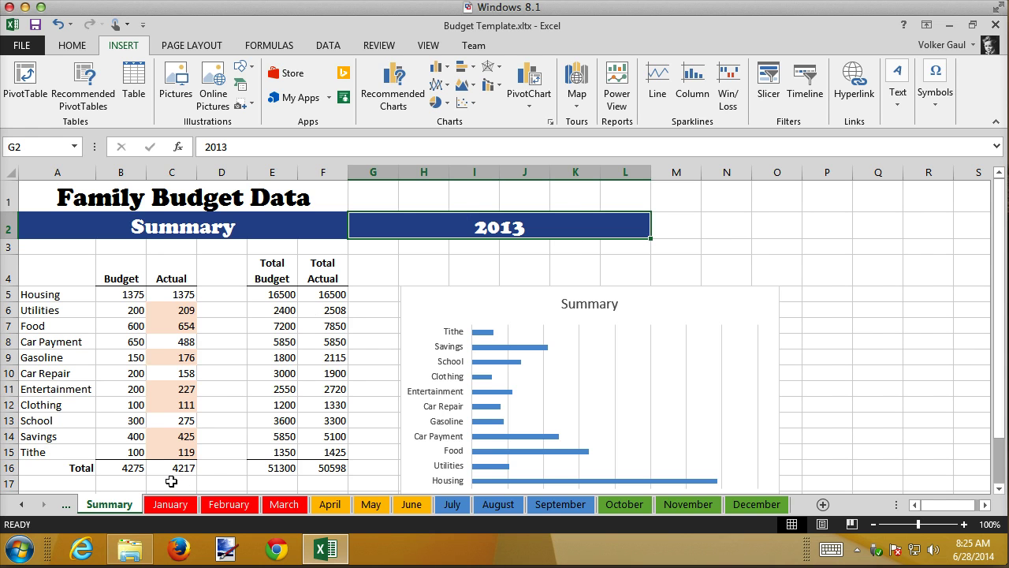
# Group the January–December sheets and clear the Actual amounts C5:C15 on every month.
pyautogui.click(181, 506)
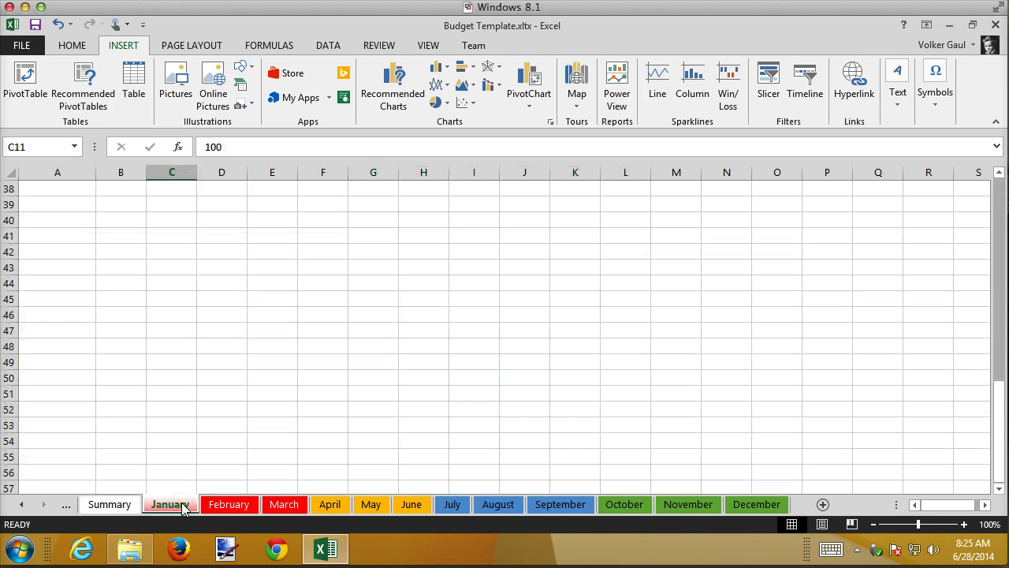
pyautogui.keyDown('shift'); pyautogui.click(743, 507); pyautogui.keyUp('shift')
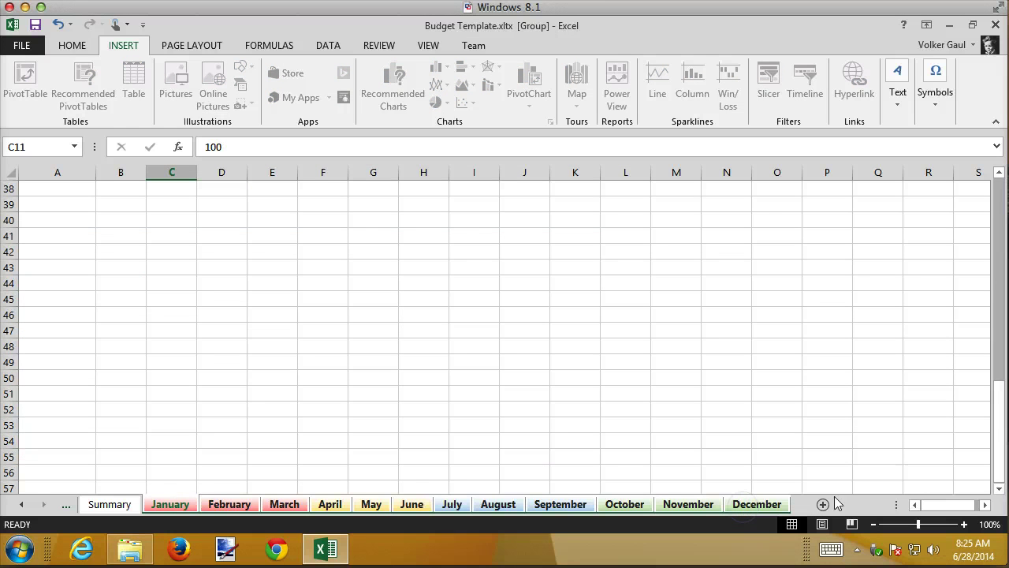
pyautogui.moveTo(1001, 438); pyautogui.dragTo(999, 391)
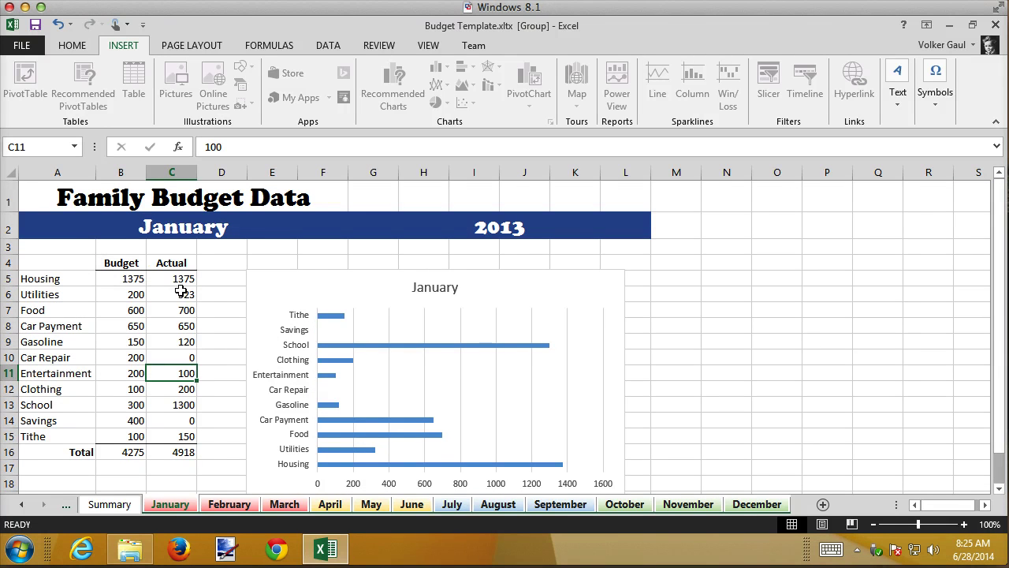
pyautogui.moveTo(180, 282); pyautogui.dragTo(171, 432)
pyautogui.press('Delete')
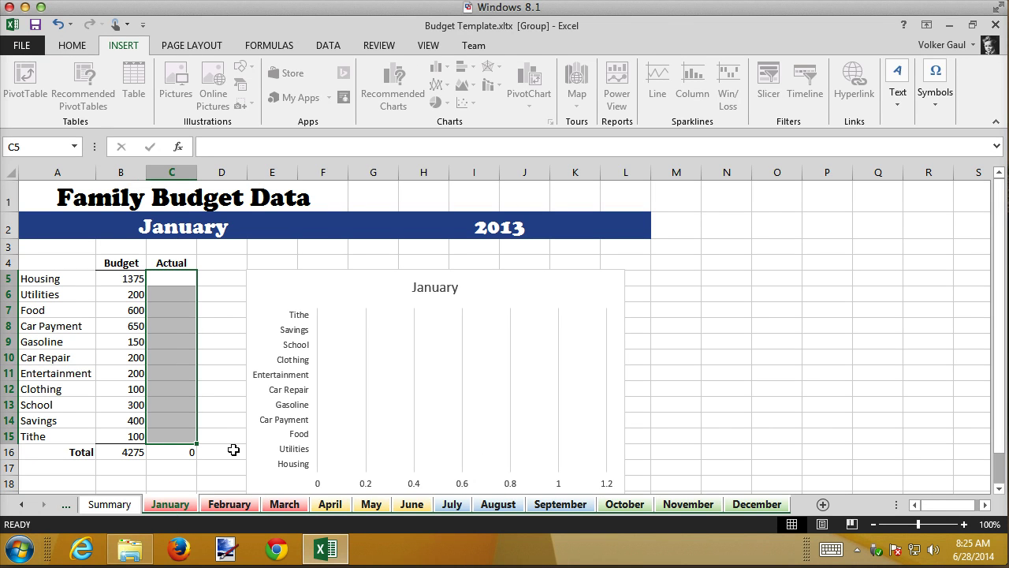
# Regroup January through December and right-click the Car Payment row 8 header.
pyautogui.moveTo(130, 276); pyautogui.dragTo(465, 390)
pyautogui.click(111, 505)
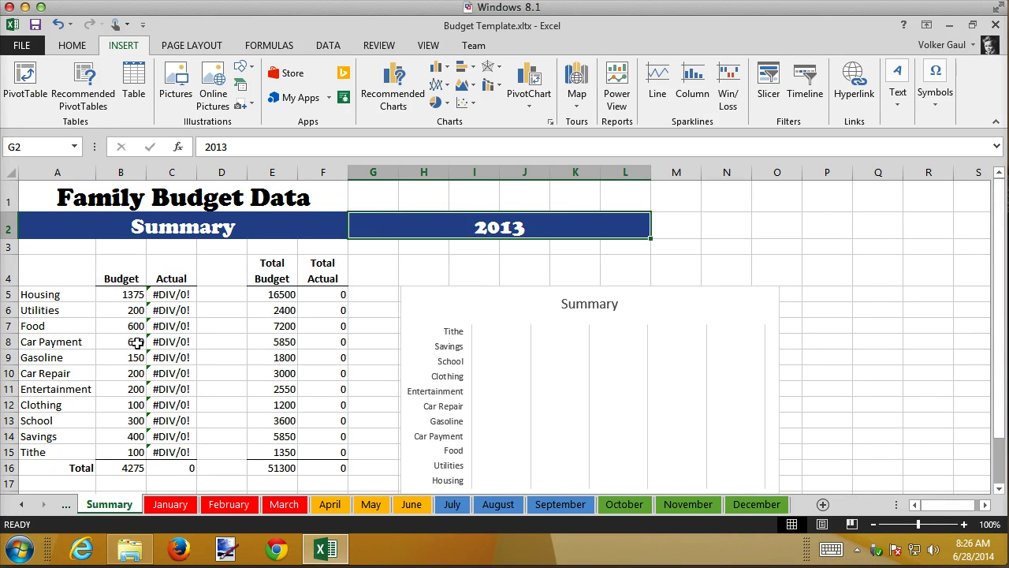
pyautogui.click(168, 506)
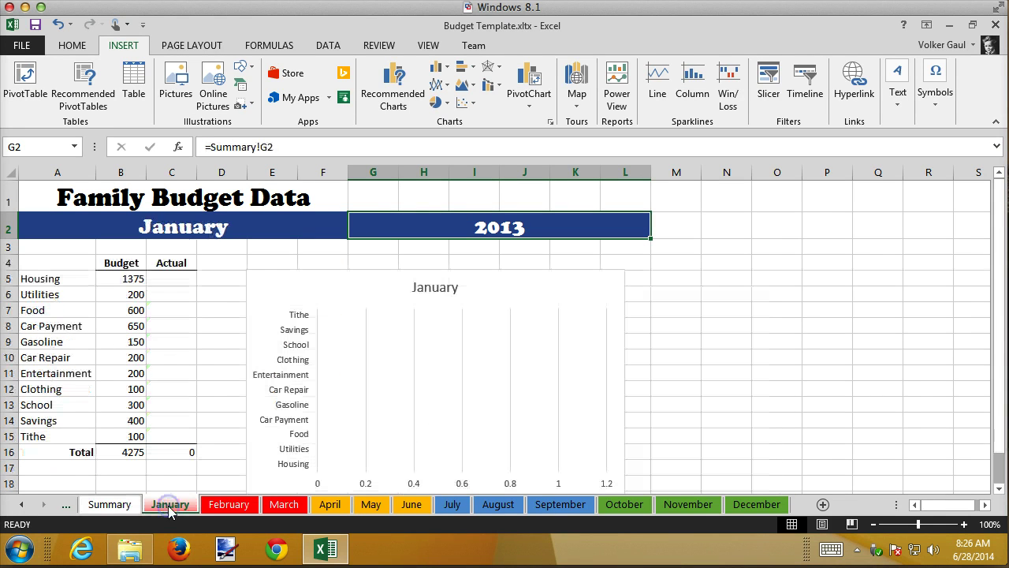
pyautogui.keyDown('shift'); pyautogui.click(758, 510); pyautogui.keyUp('shift')
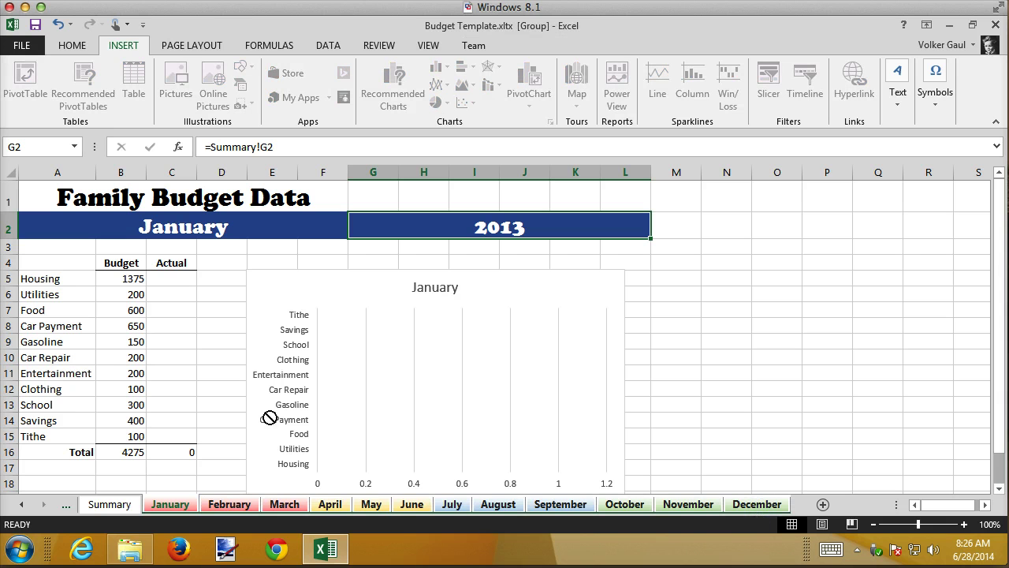
pyautogui.click(9, 326)
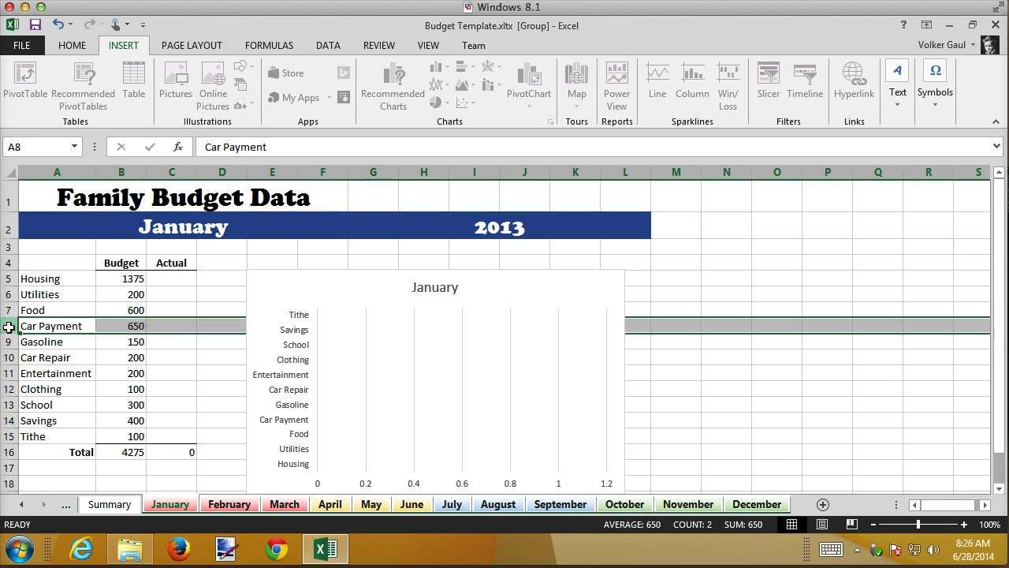
pyautogui.rightClick(8, 326)
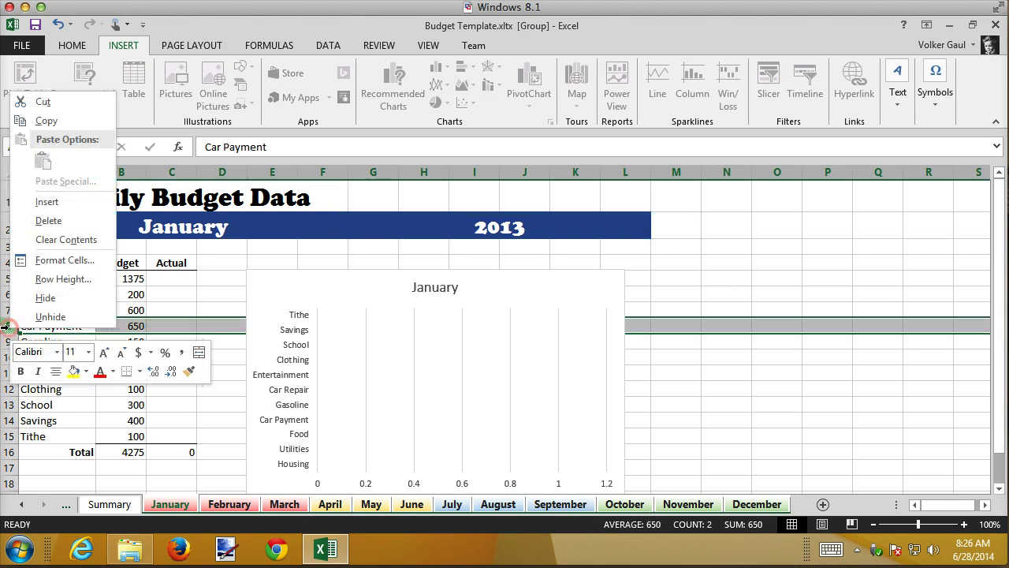
# Delete the Car Payment row from the grouped months, then select Car Repair cell B9.
pyautogui.click(48, 220)
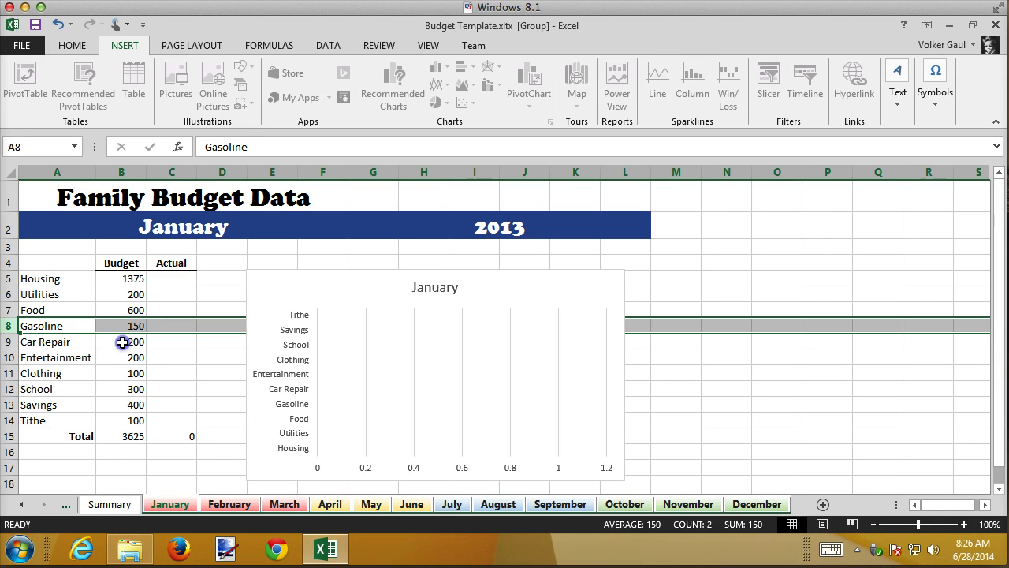
pyautogui.click(122, 341)
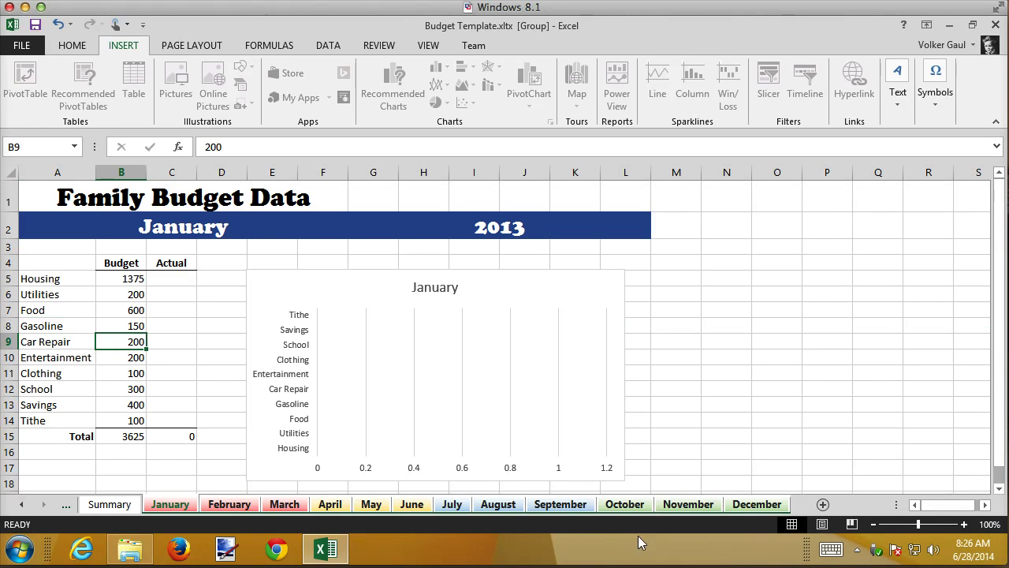
# Copy October's budget amounts B5:B14 into January, then view August and the Summary sheet.
pyautogui.click(634, 506)
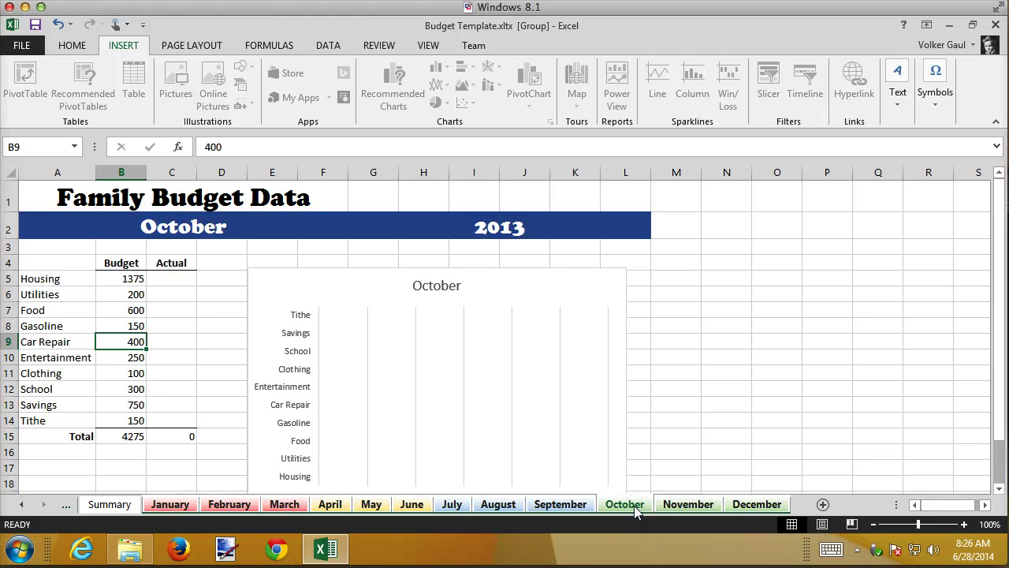
pyautogui.moveTo(133, 280); pyautogui.dragTo(126, 418)
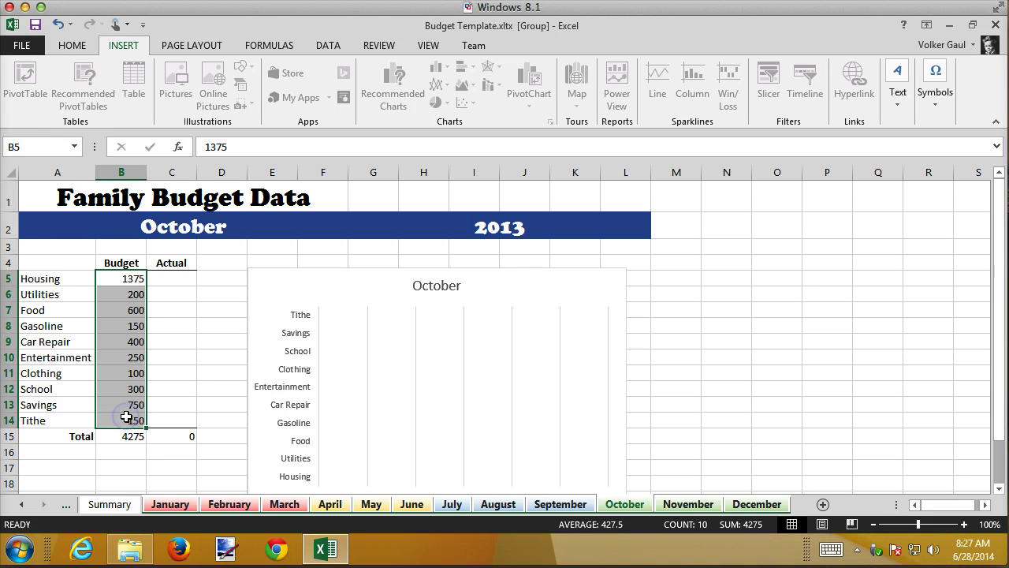
pyautogui.hotkey('ctrl', 'c')
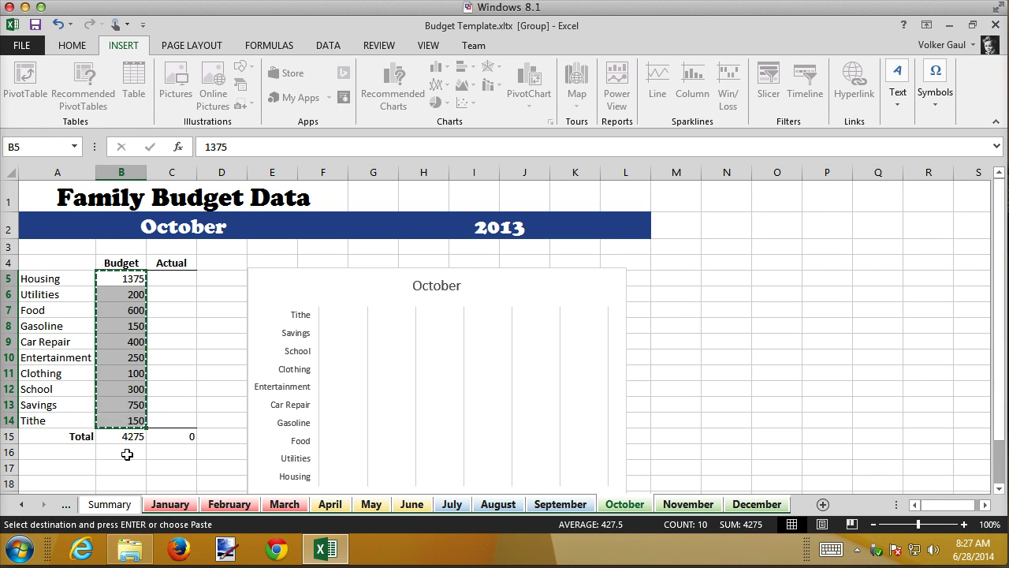
pyautogui.click(169, 504)
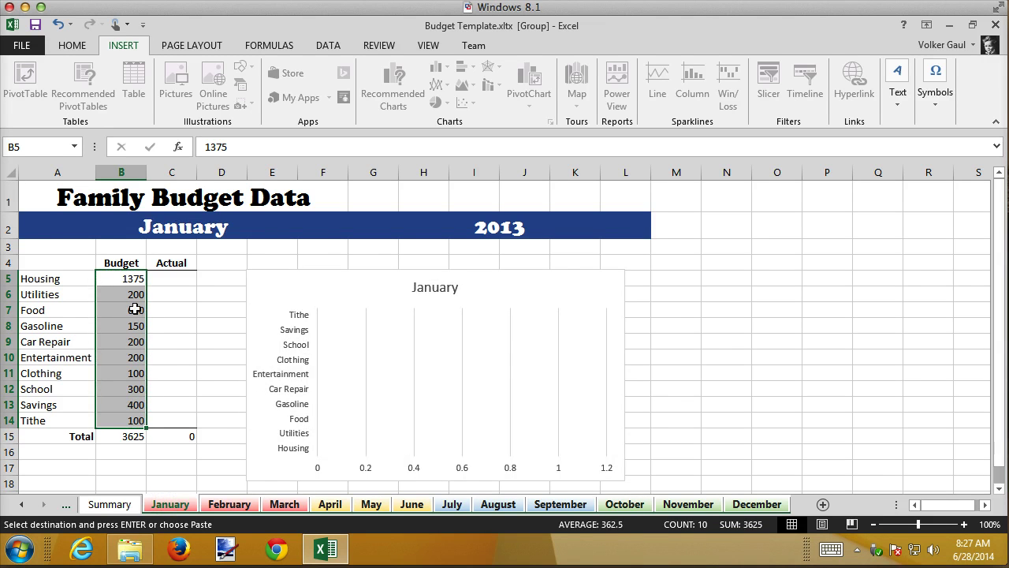
pyautogui.moveTo(127, 278); pyautogui.dragTo(126, 415)
pyautogui.hotkey('ctrl', 'v')
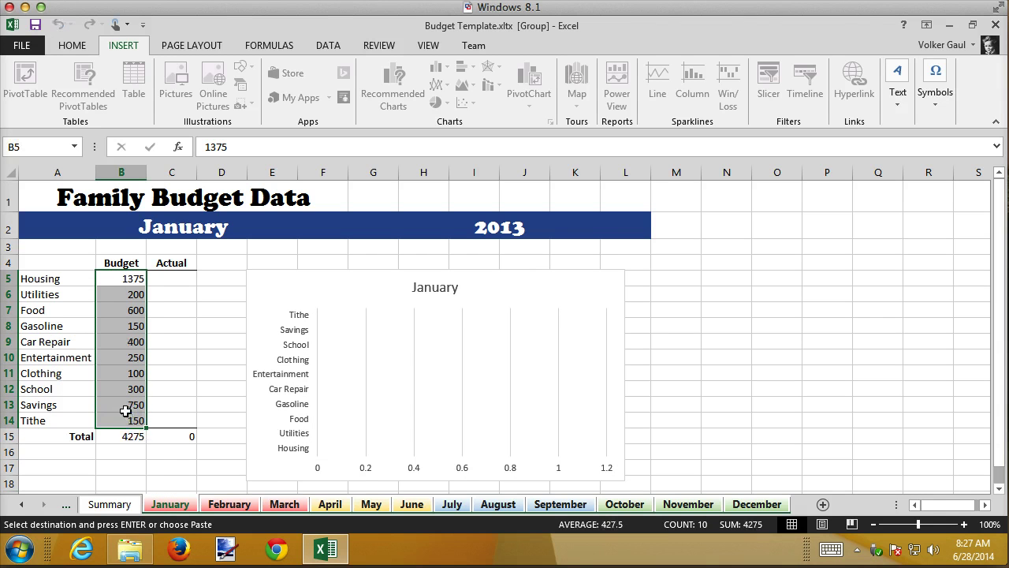
pyautogui.click(497, 504)
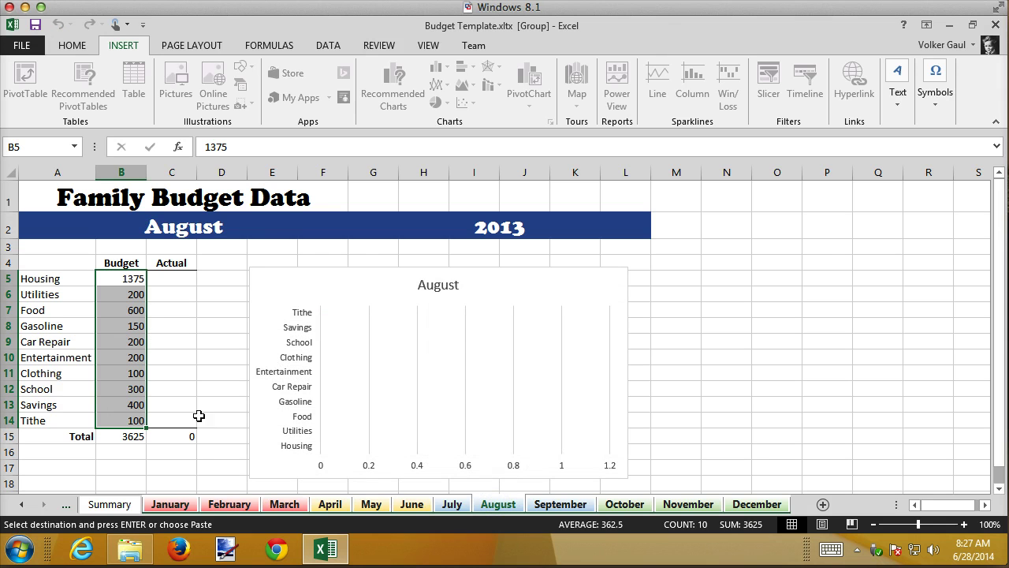
pyautogui.click(127, 504)
pyautogui.click(127, 508)
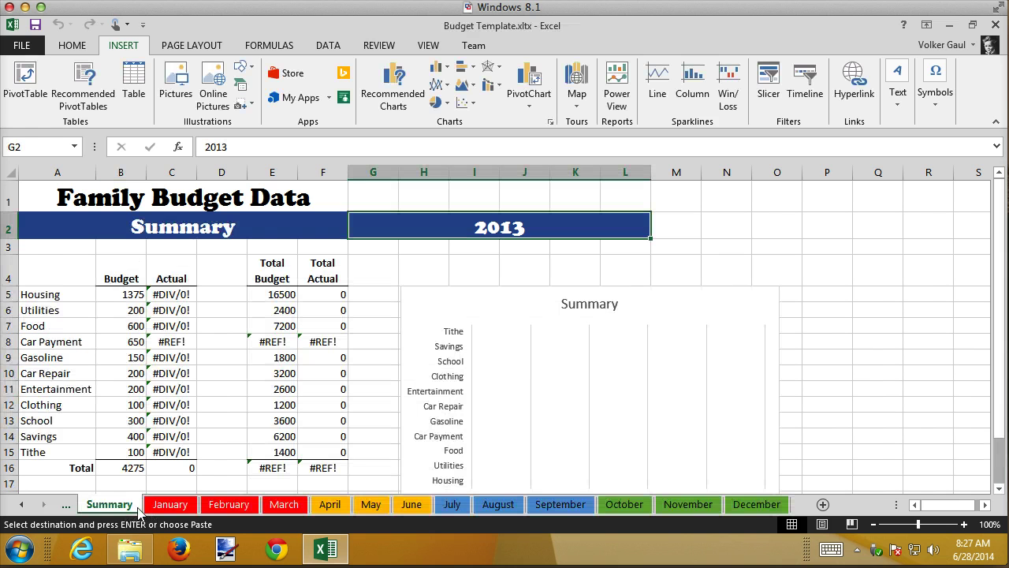
pyautogui.click(616, 505)
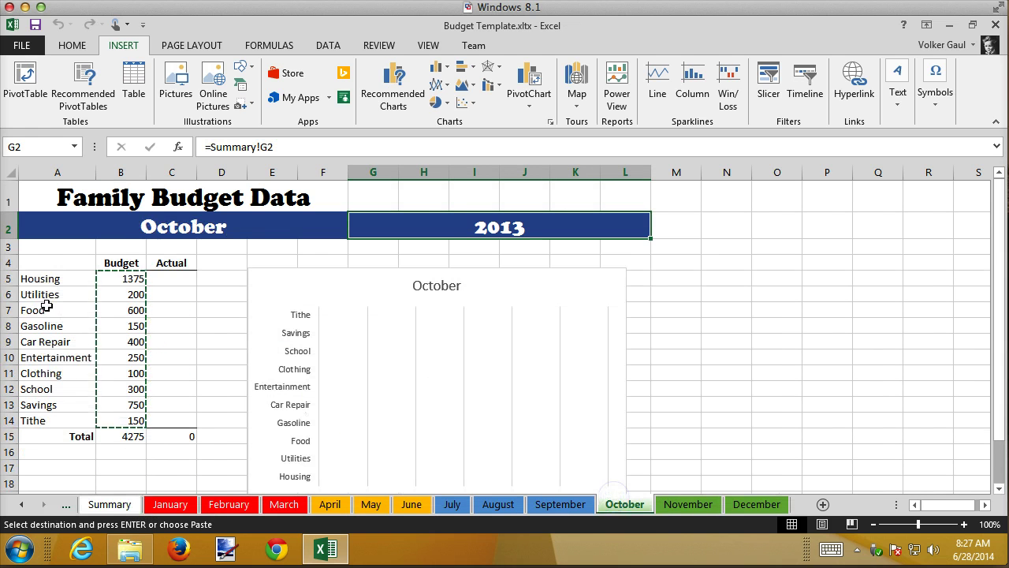
pyautogui.hotkey('ctrl', 'c')
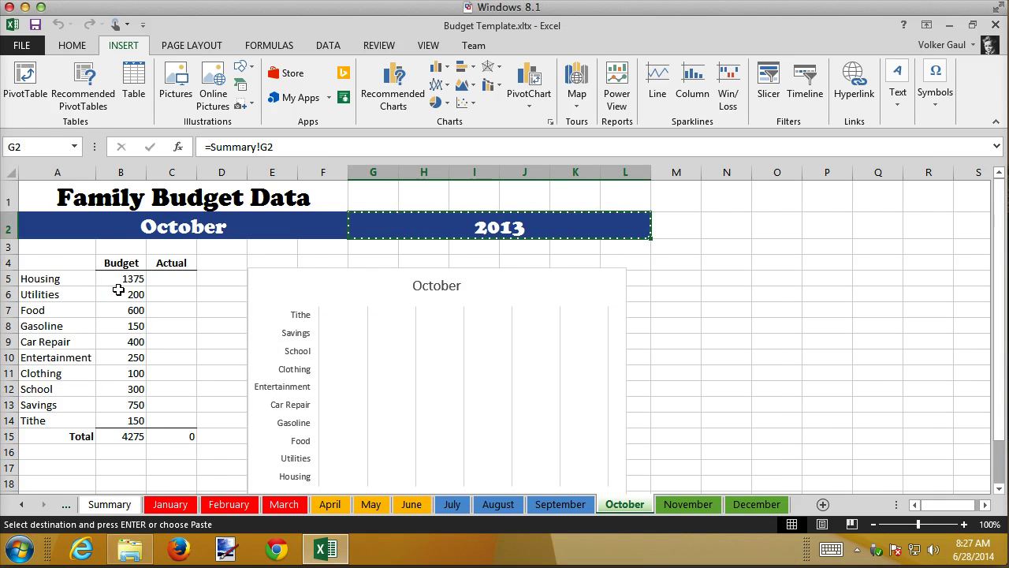
pyautogui.moveTo(127, 281); pyautogui.dragTo(126, 420)
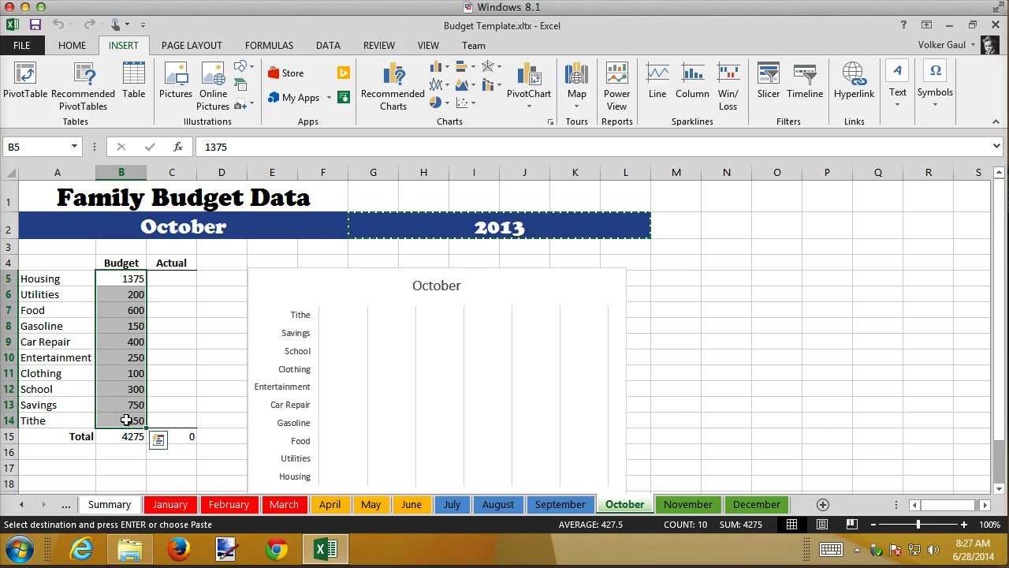
pyautogui.hotkey('ctrl', 'c')
pyautogui.click(171, 505)
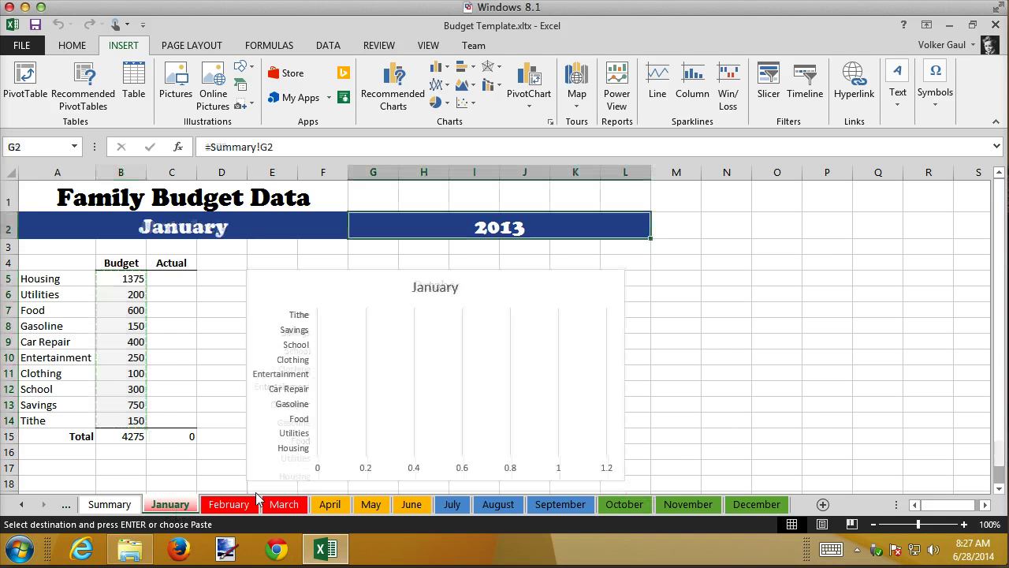
pyautogui.keyDown('shift'); pyautogui.click(760, 506); pyautogui.keyUp('shift')
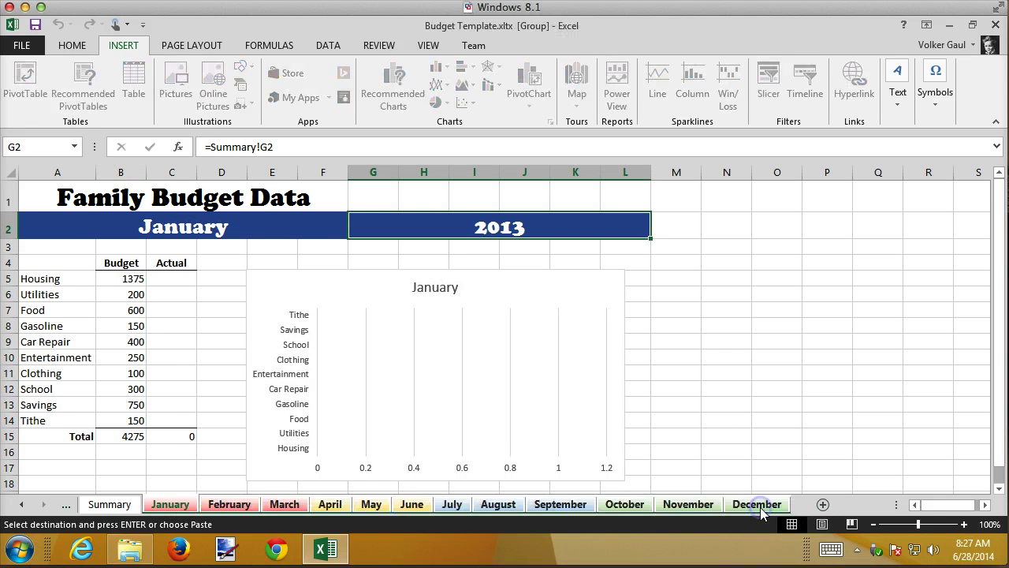
pyautogui.click(126, 280)
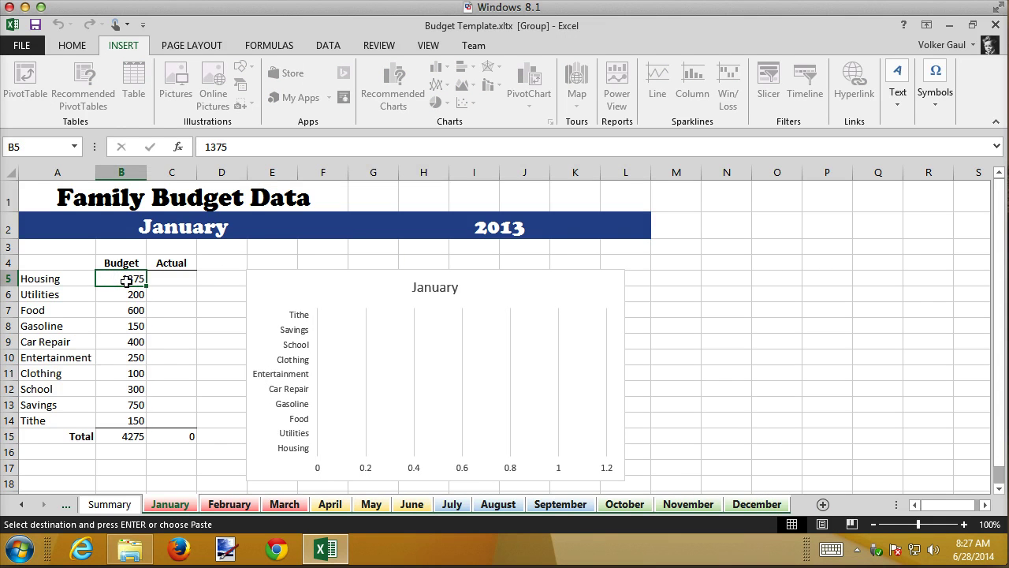
pyautogui.hotkey('shift', 'Down')
pyautogui.hotkey('shift', 'Down')
pyautogui.hotkey('shift', 'Down')
pyautogui.hotkey('shift', 'Down')
pyautogui.hotkey('shift', 'Down')
pyautogui.hotkey('shift', 'Down')
pyautogui.hotkey('shift', 'Down')
pyautogui.hotkey('shift', 'Down')
pyautogui.hotkey('shift', 'Down')
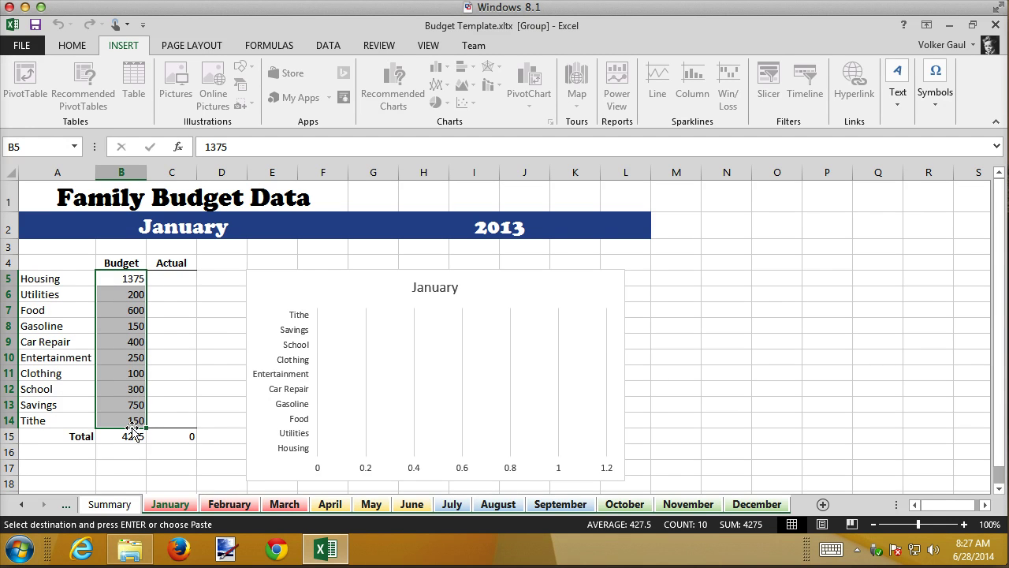
pyautogui.click(242, 506)
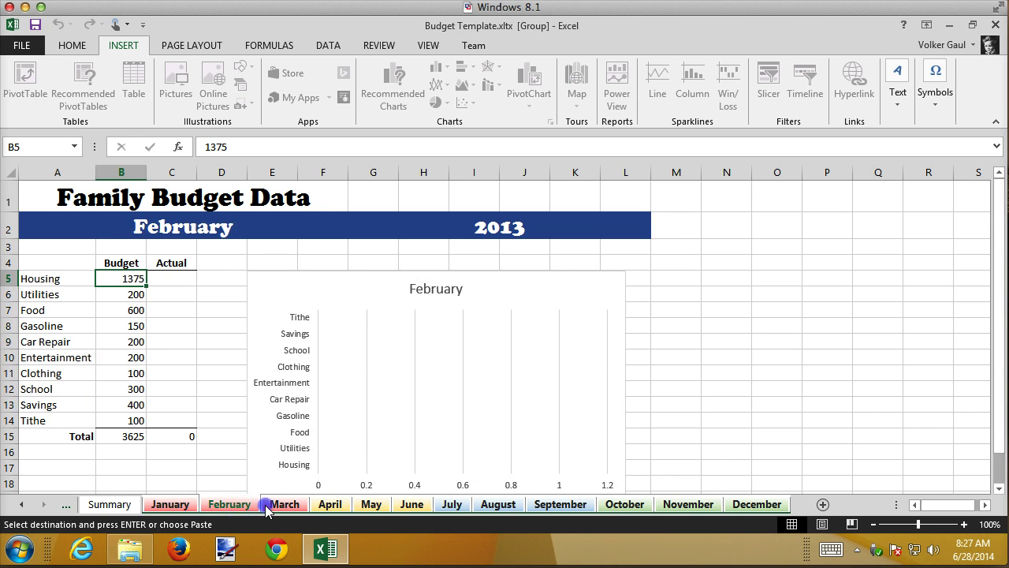
pyautogui.click(272, 506)
pyautogui.click(343, 509)
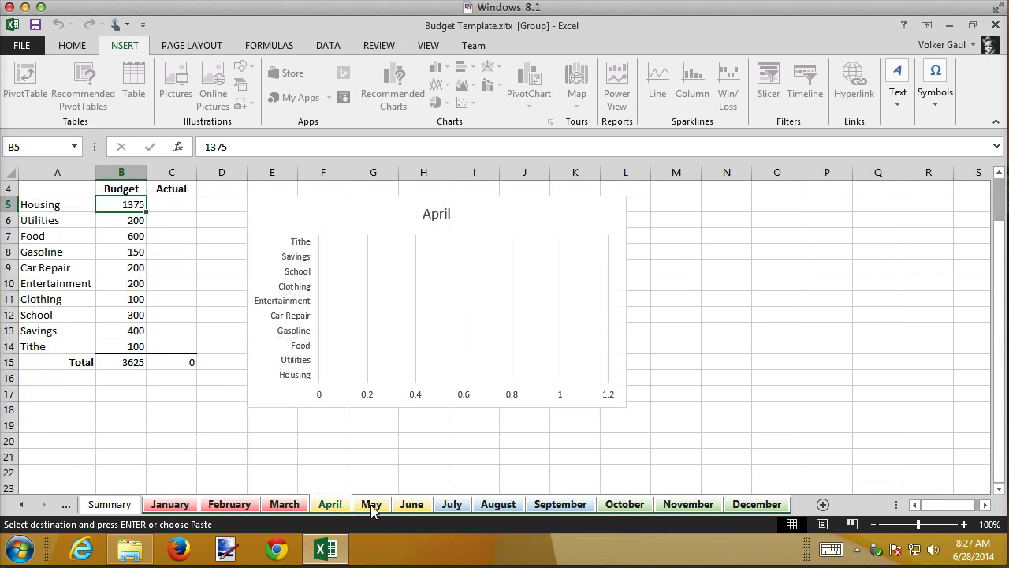
pyautogui.click(372, 508)
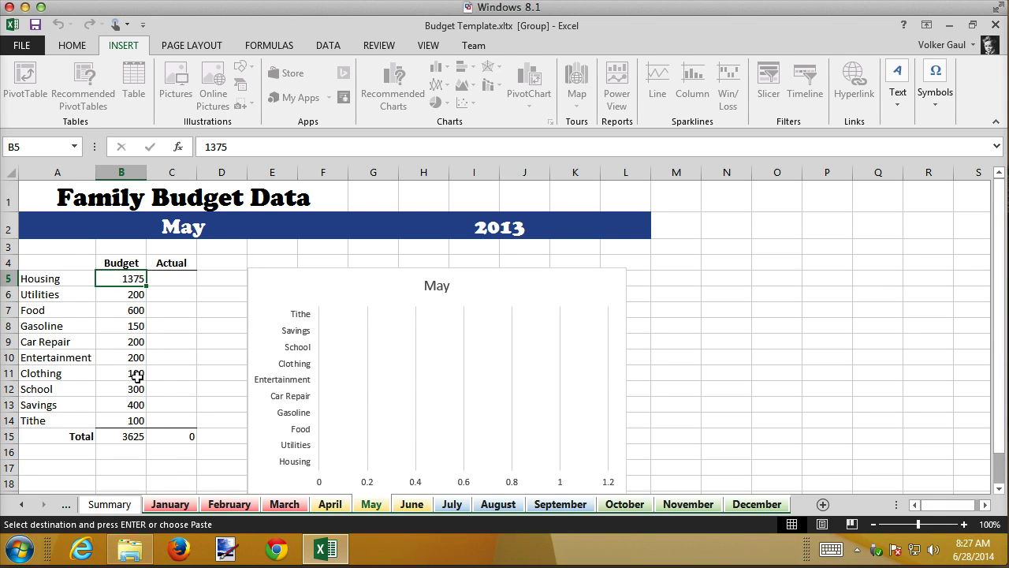
pyautogui.click(218, 508)
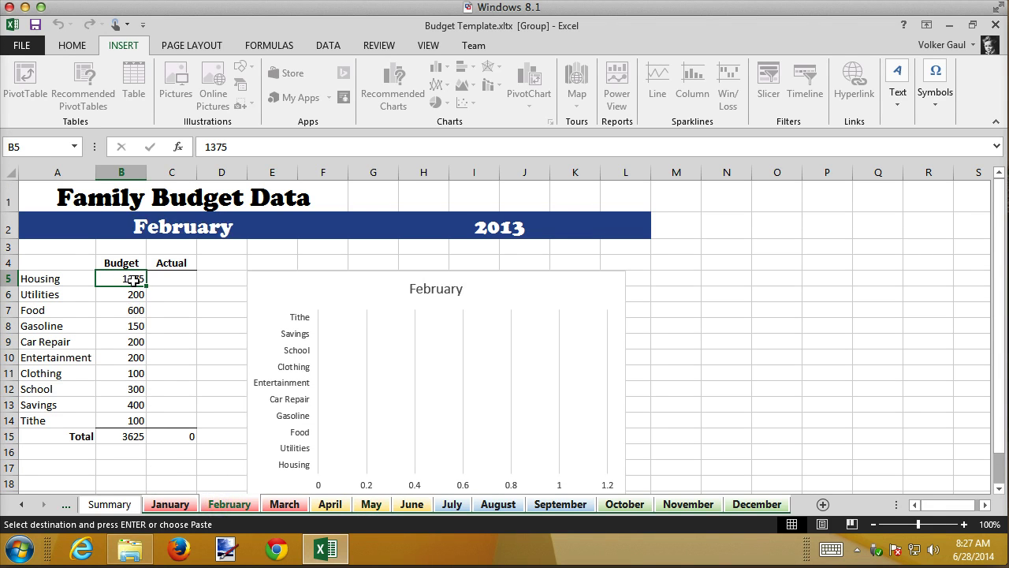
pyautogui.moveTo(136, 278); pyautogui.dragTo(138, 337)
# Paste the copied budget amounts into B5:B14 on the February, March and April sheets.
pyautogui.click(106, 505)
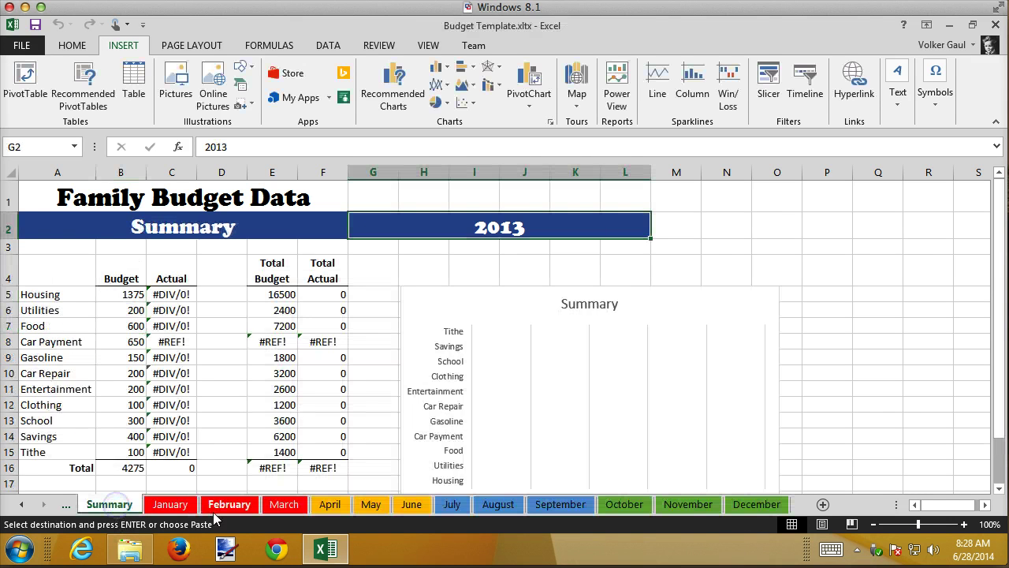
pyautogui.click(215, 509)
pyautogui.moveTo(138, 273); pyautogui.dragTo(133, 424)
pyautogui.hotkey('ctrl', 'v')
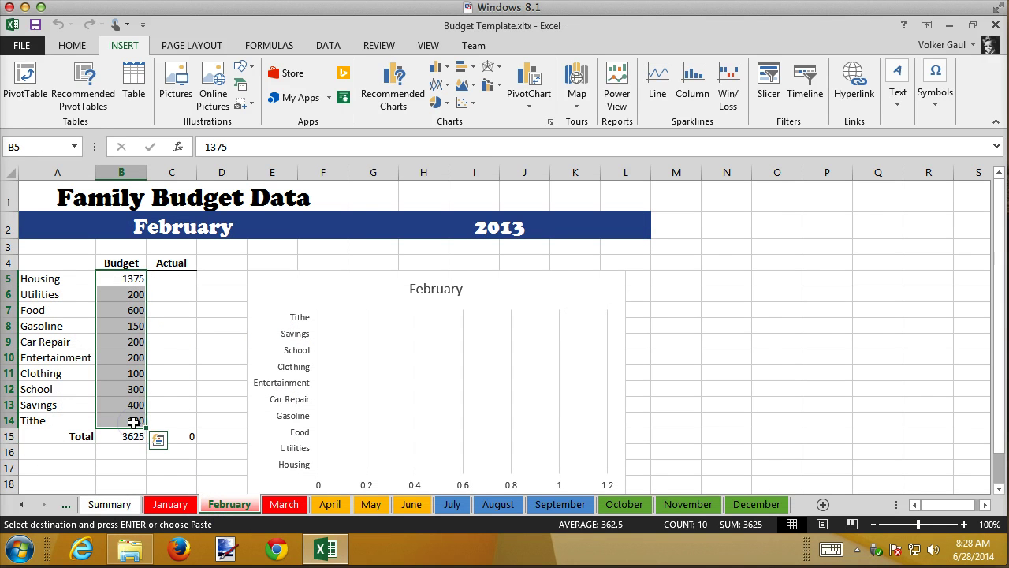
pyautogui.click(284, 504)
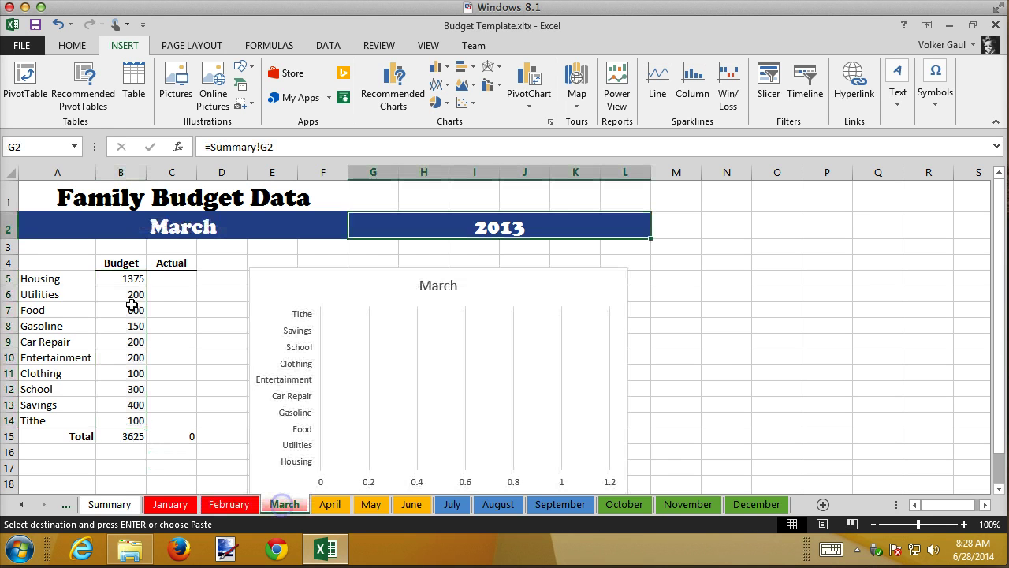
pyautogui.moveTo(132, 279); pyautogui.dragTo(133, 422)
pyautogui.hotkey('ctrl', 'v')
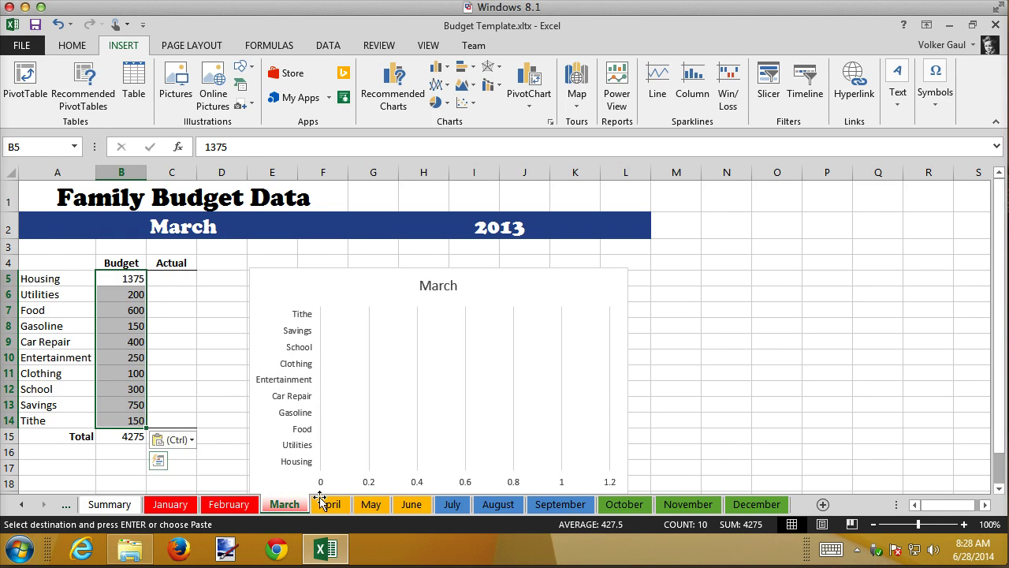
pyautogui.click(329, 505)
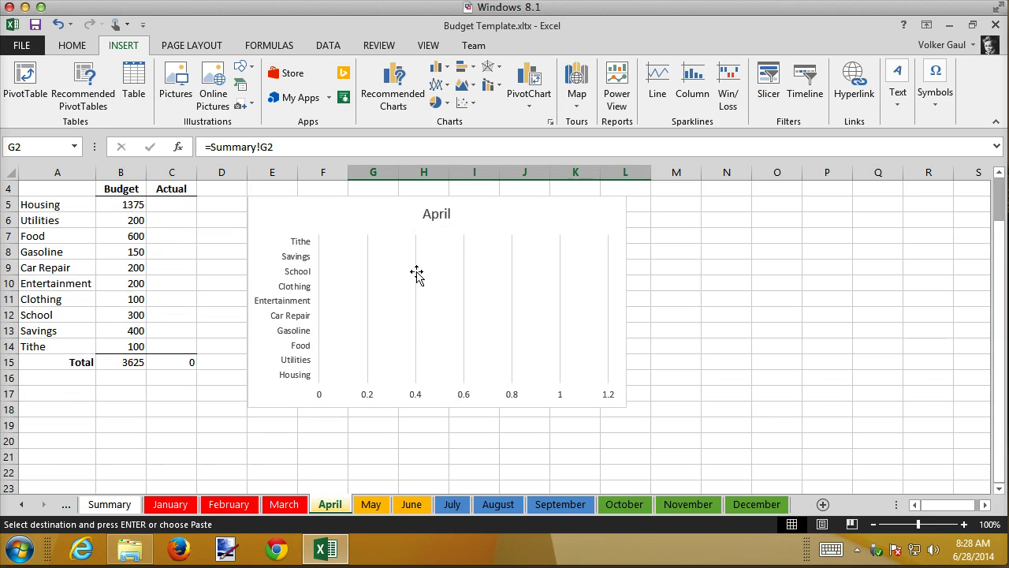
pyautogui.moveTo(133, 206); pyautogui.dragTo(134, 339)
pyautogui.hotkey('ctrl', 'v')
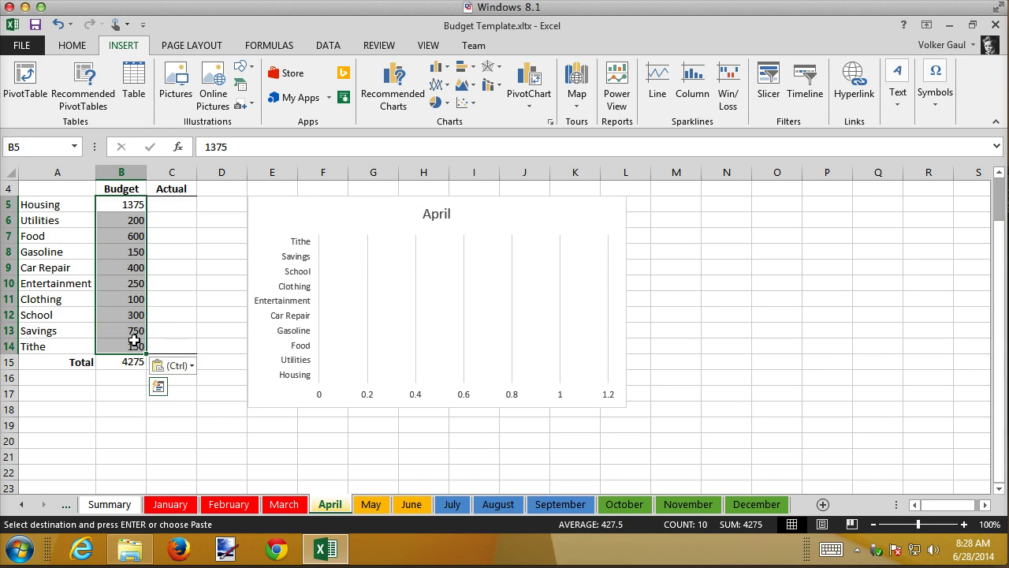
# Group May through September, select their B5:B14 budget cells, and review each month through December.
pyautogui.click(378, 506)
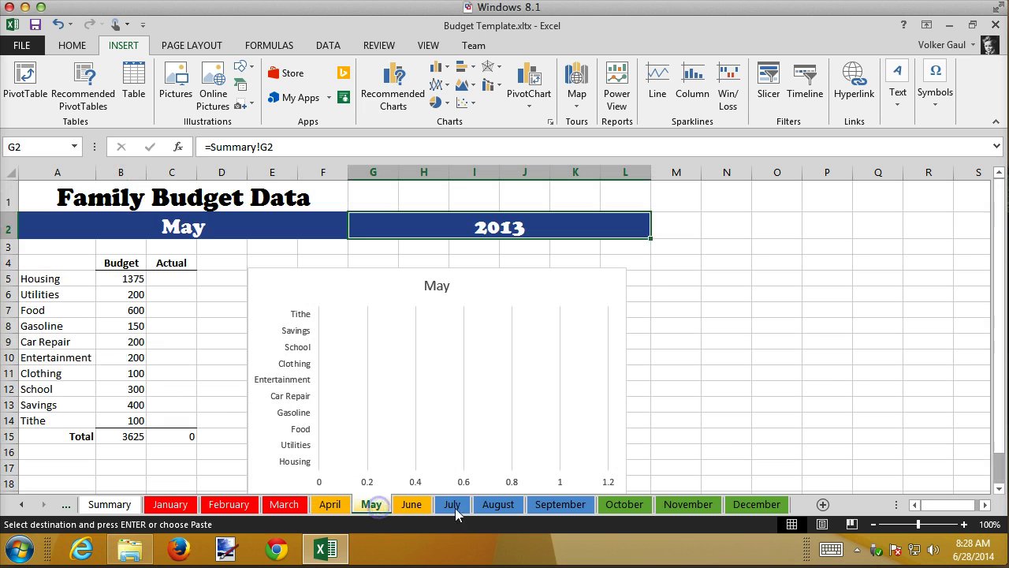
pyautogui.keyDown('shift'); pyautogui.click(578, 507); pyautogui.keyUp('shift')
pyautogui.moveTo(131, 274); pyautogui.dragTo(126, 420)
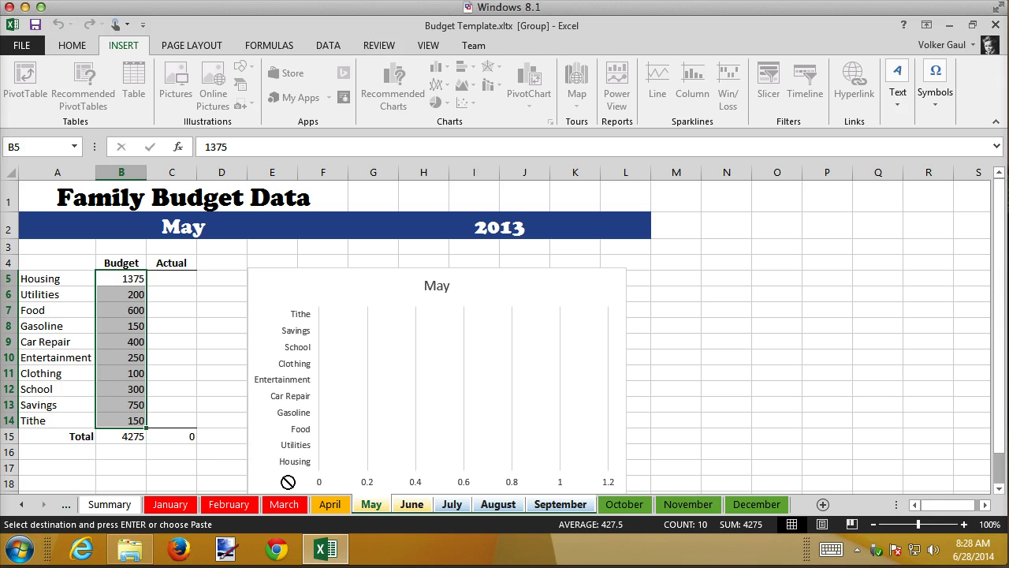
pyautogui.click(409, 505)
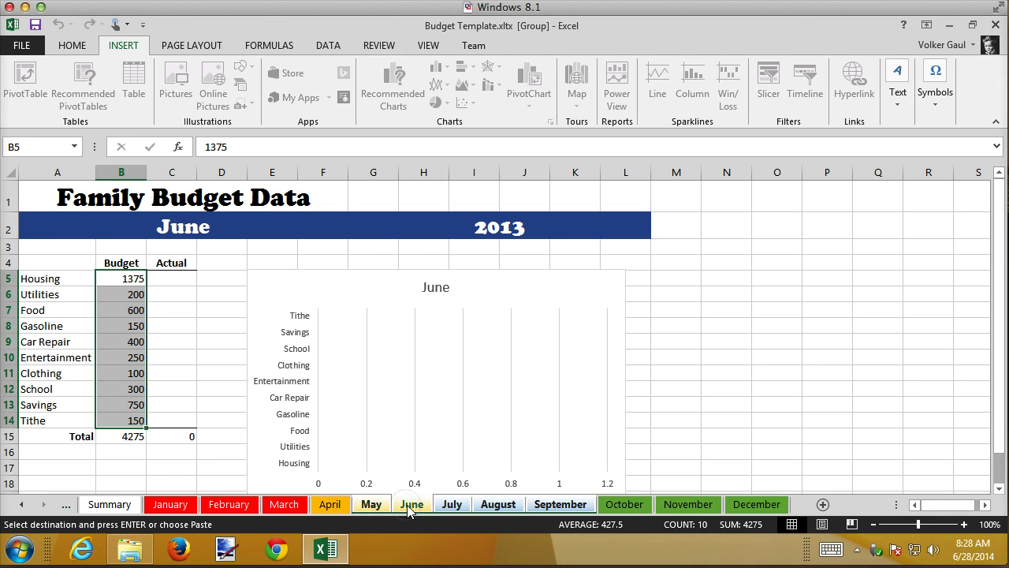
pyautogui.click(455, 504)
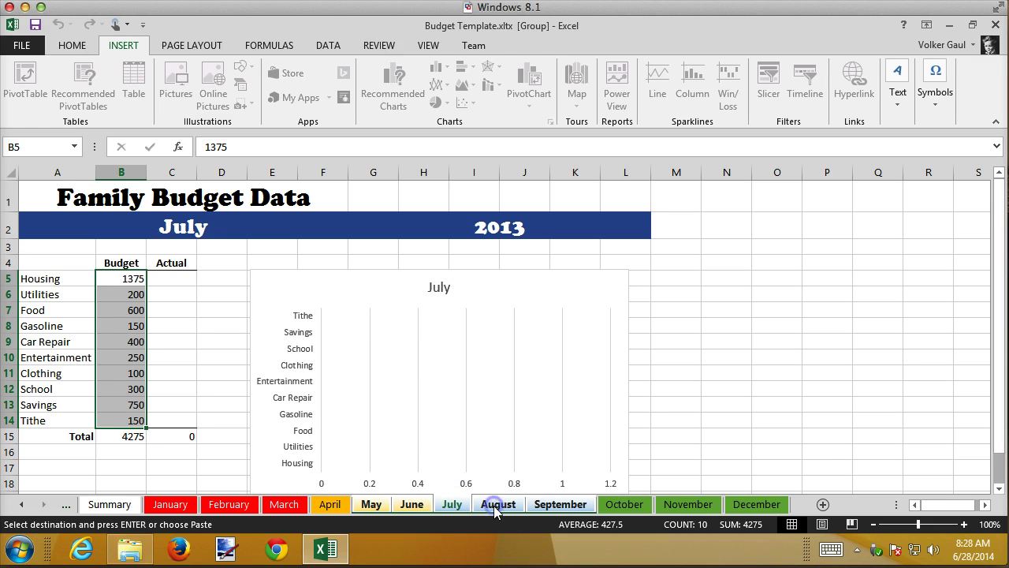
pyautogui.click(496, 506)
pyautogui.click(551, 506)
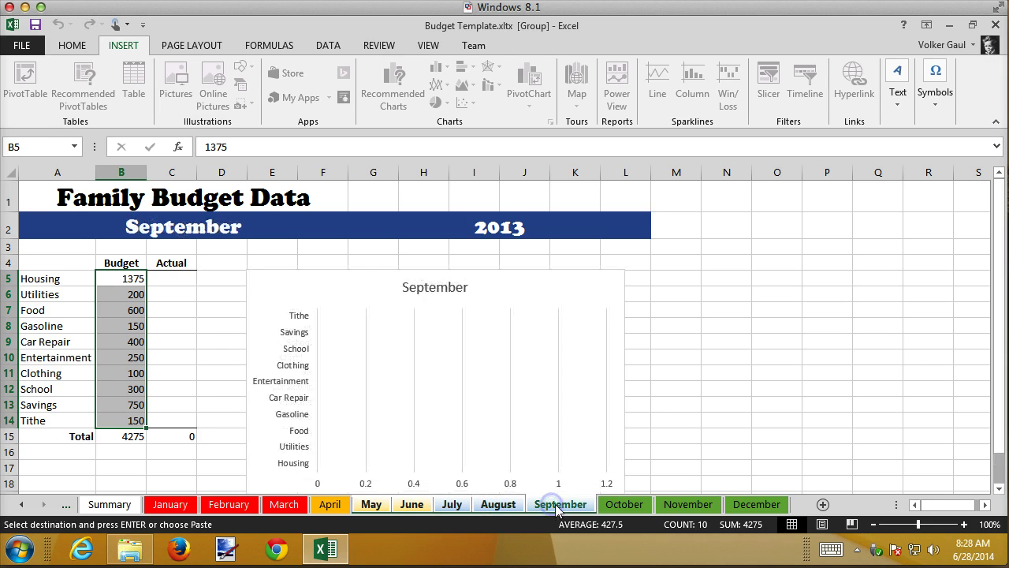
pyautogui.click(623, 503)
pyautogui.click(674, 508)
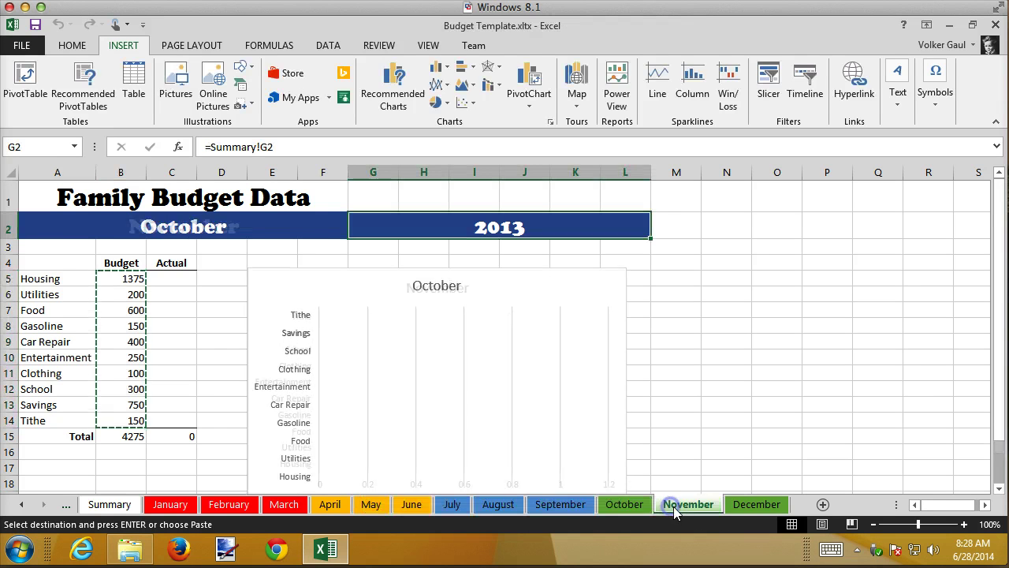
pyautogui.click(739, 506)
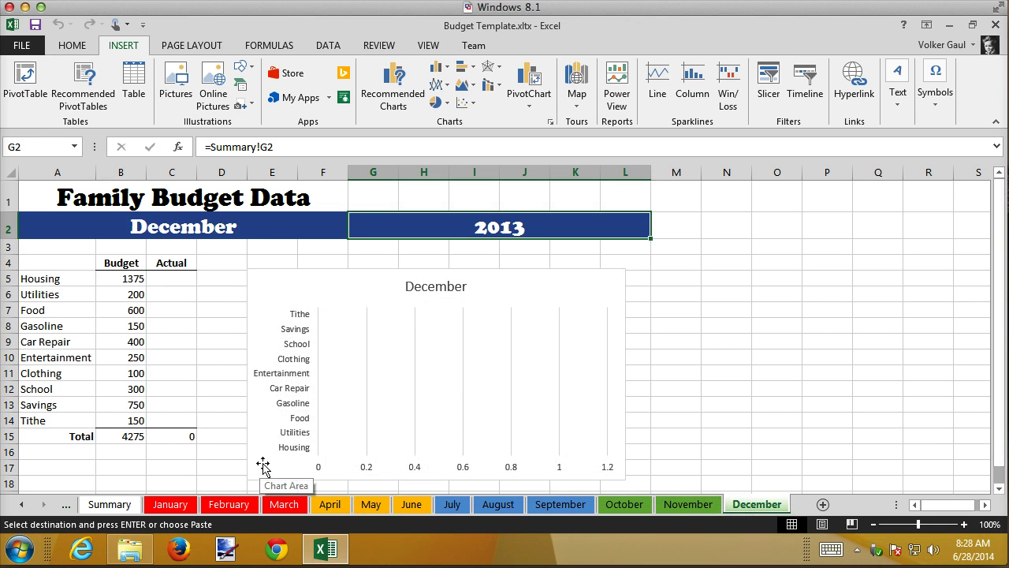
# Delete the Car Payment row (row 8) from the Summary sheet.
pyautogui.click(101, 506)
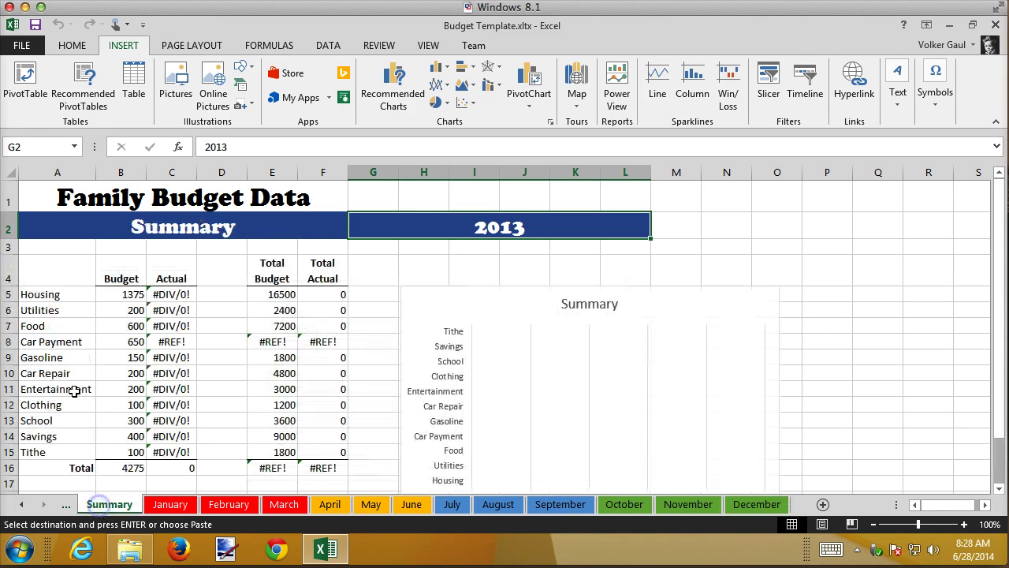
pyautogui.click(5, 339)
pyautogui.rightClick(5, 339)
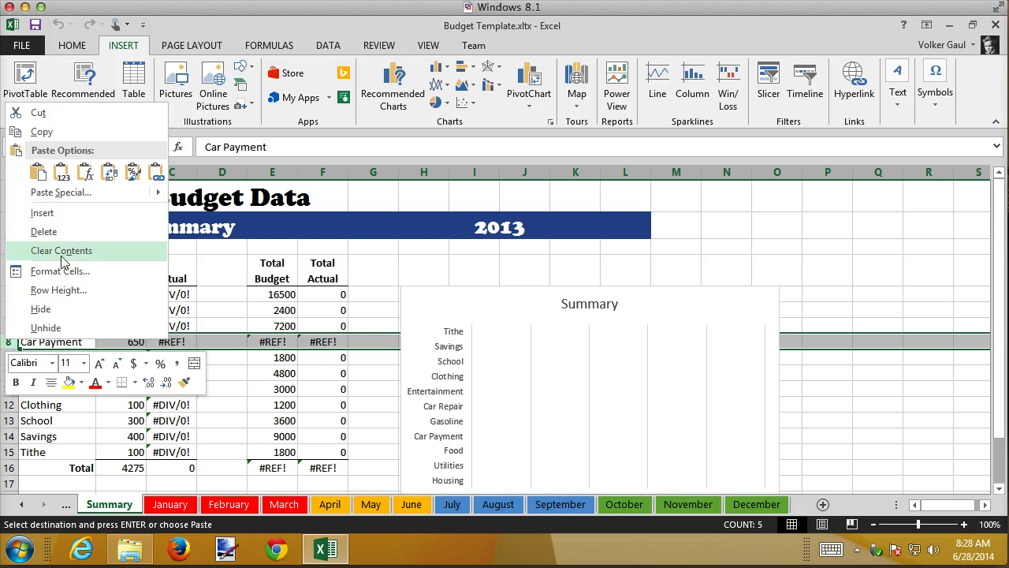
pyautogui.click(44, 230)
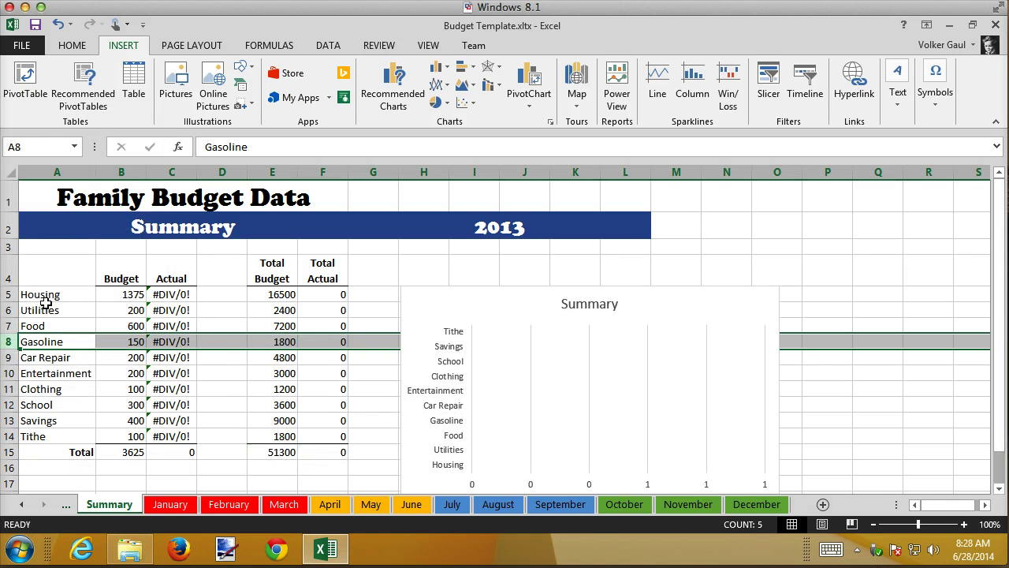
# Copy January's budget values B5:B14 into the Summary sheet's B5:B14.
pyautogui.moveTo(124, 297); pyautogui.dragTo(120, 442)
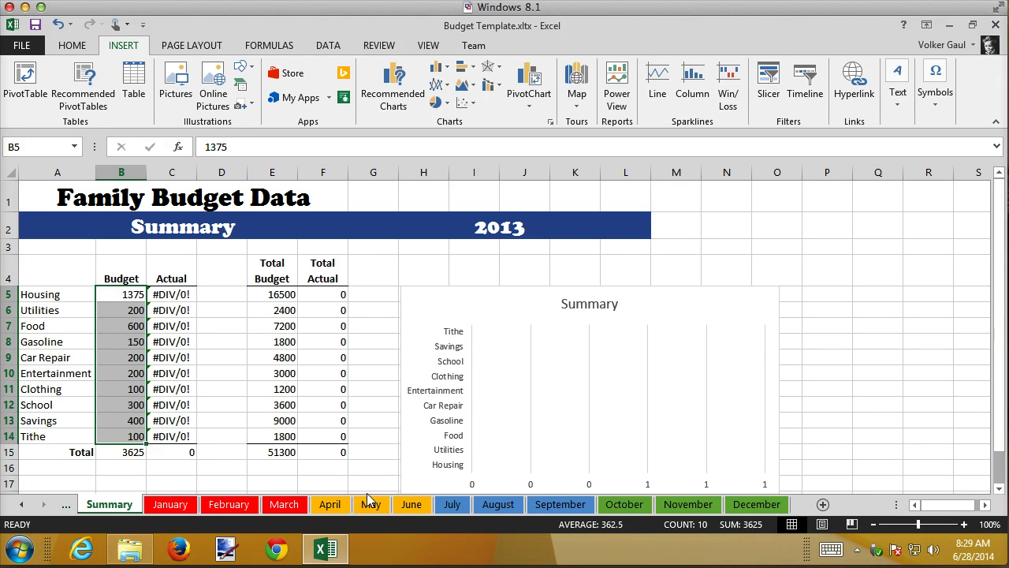
pyautogui.click(169, 505)
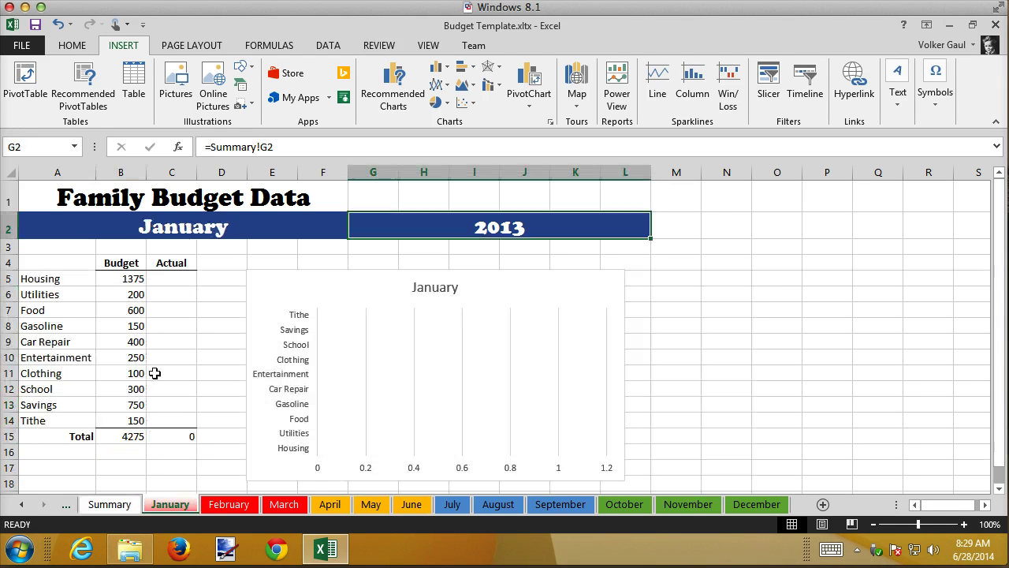
pyautogui.moveTo(135, 284); pyautogui.dragTo(128, 419)
pyautogui.hotkey('ctrl', 'c')
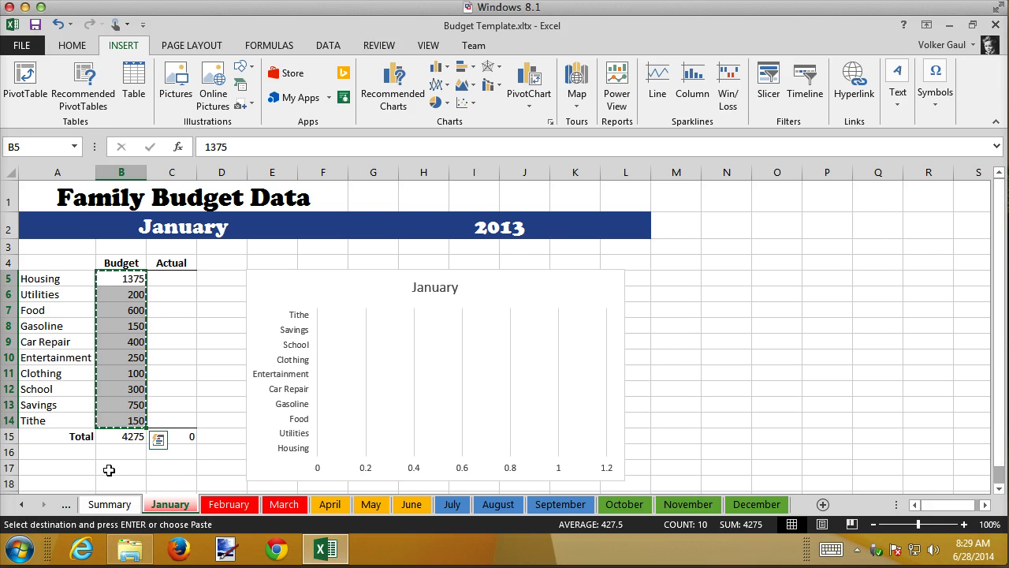
pyautogui.click(109, 505)
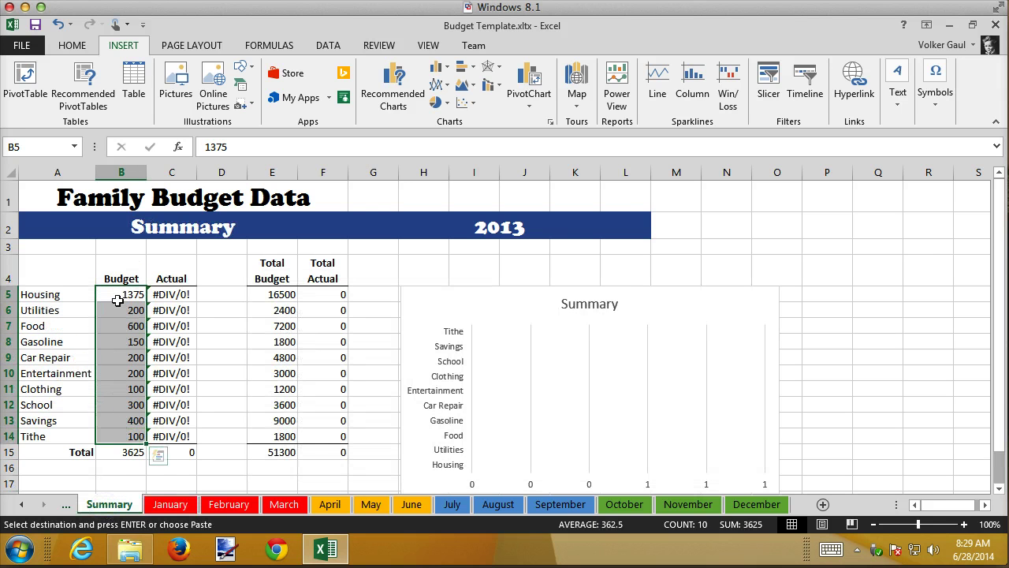
pyautogui.hotkey('ctrl', 'v')
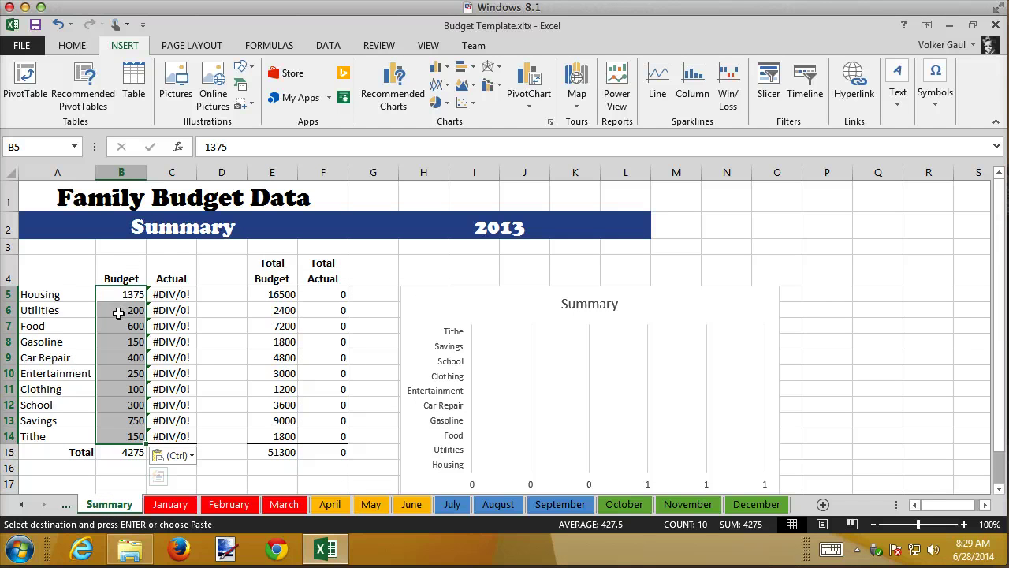
pyautogui.click(120, 314)
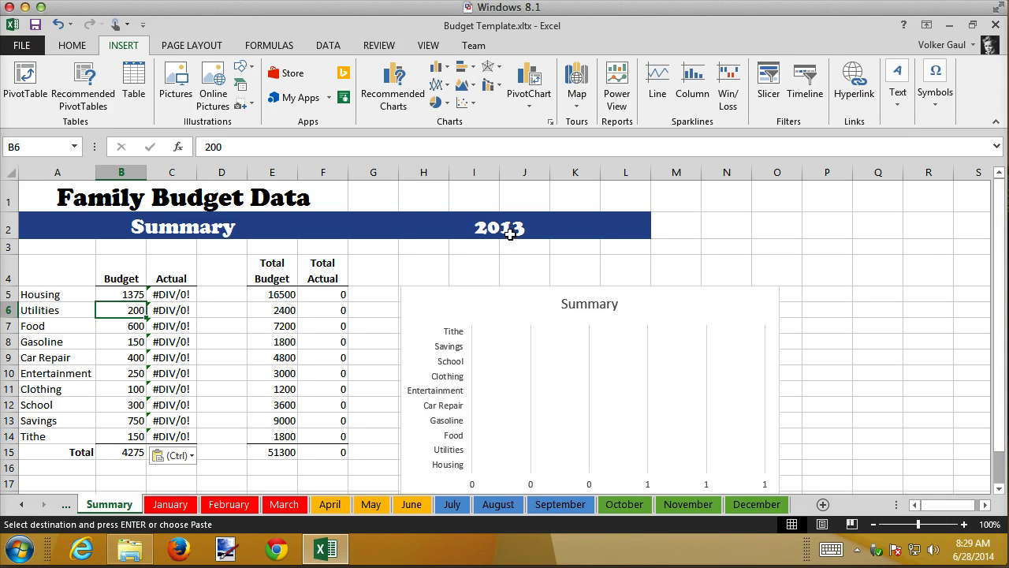
# Replace the 2013 year heading in G2 with 'Enter the Year' and verify it on January–June.
pyautogui.click(359, 214)
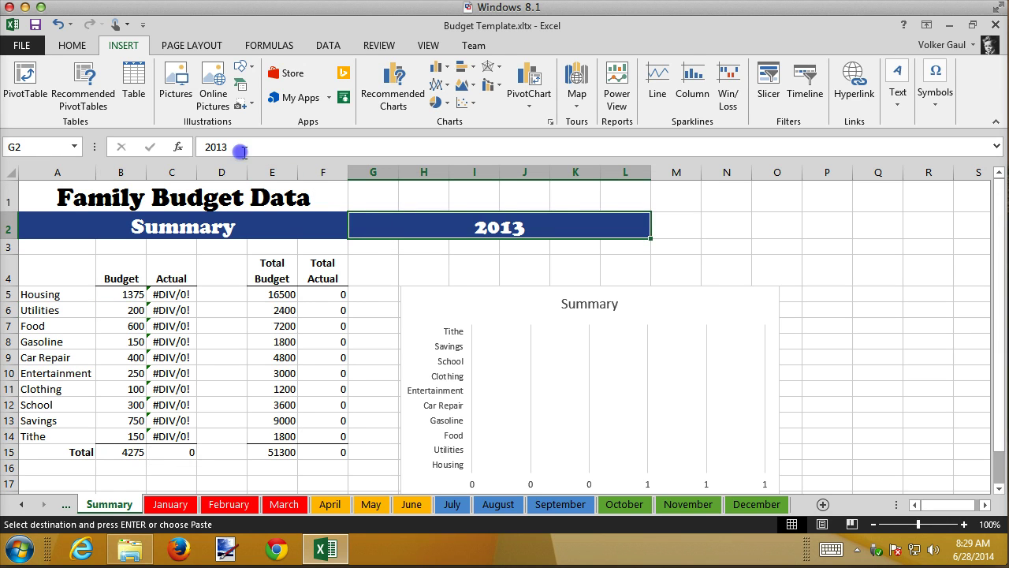
pyautogui.moveTo(234, 147); pyautogui.dragTo(198, 146)
pyautogui.write('E')
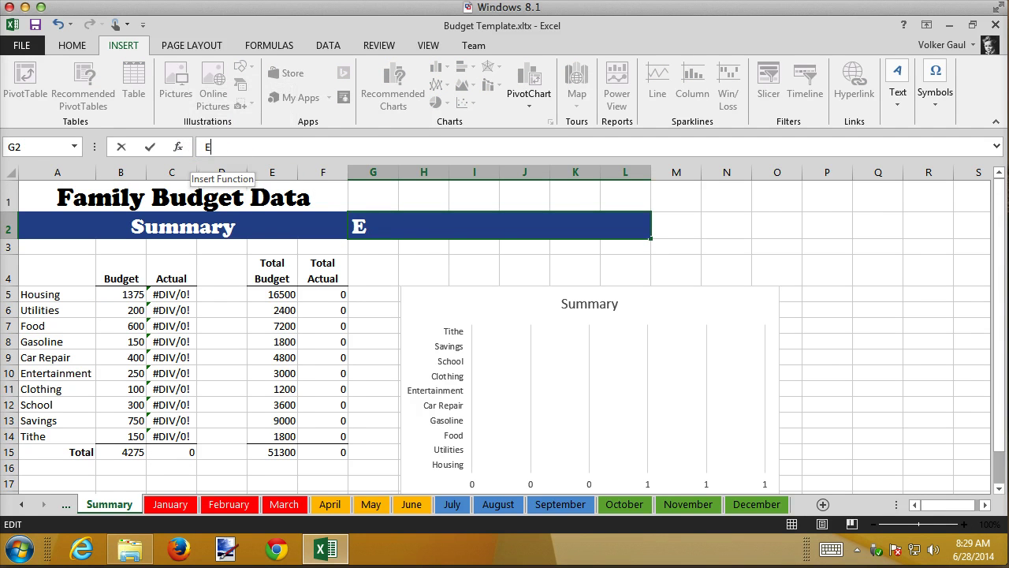
pyautogui.write('nter the Year')
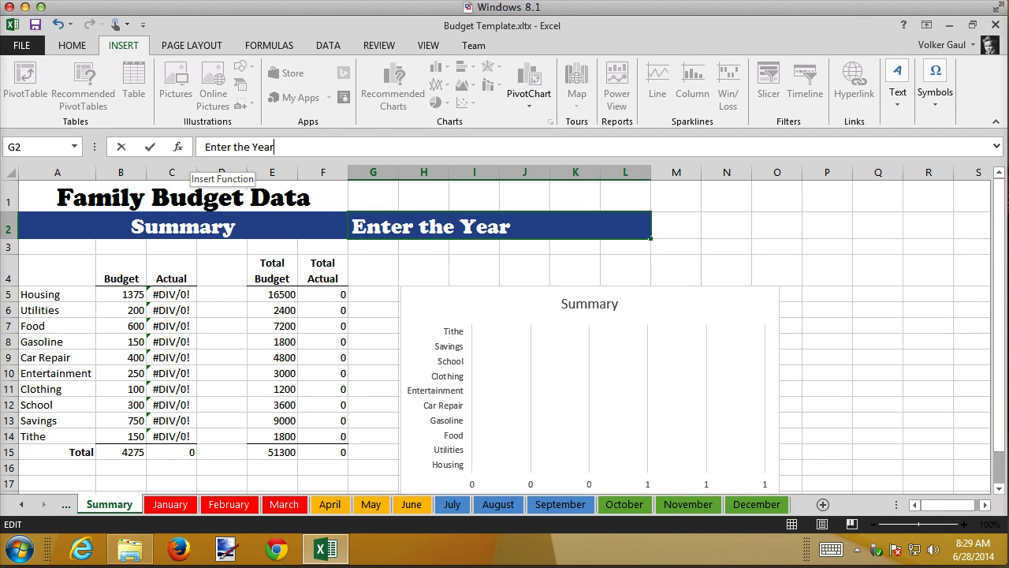
pyautogui.press('Return')
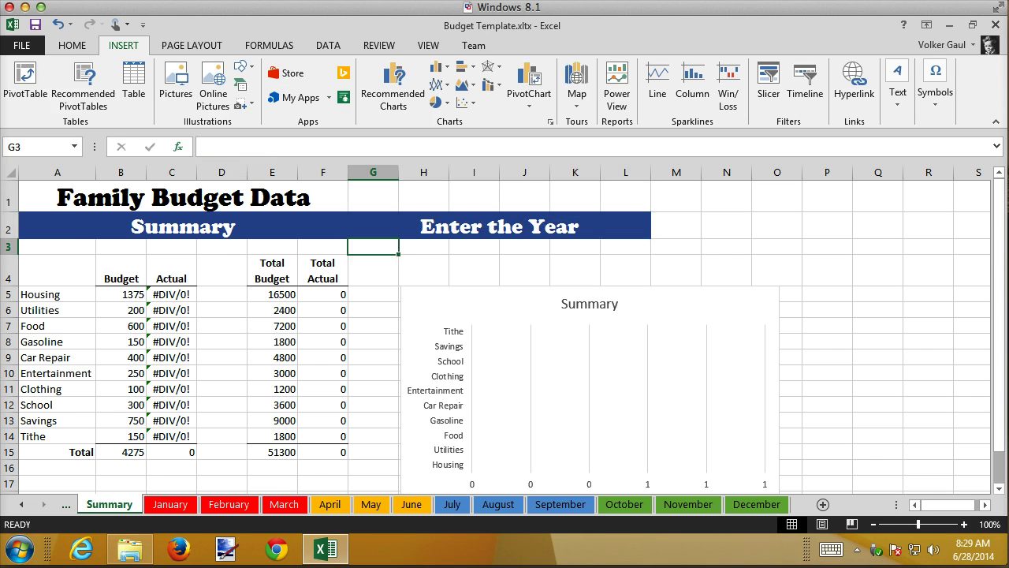
pyautogui.click(169, 504)
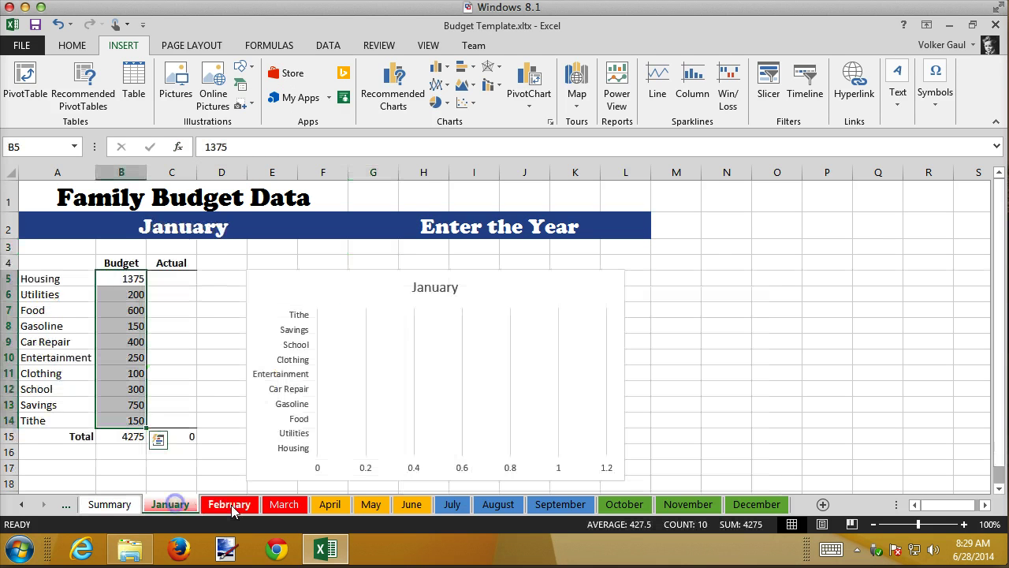
pyautogui.click(228, 505)
pyautogui.click(286, 505)
pyautogui.click(328, 505)
pyautogui.click(369, 504)
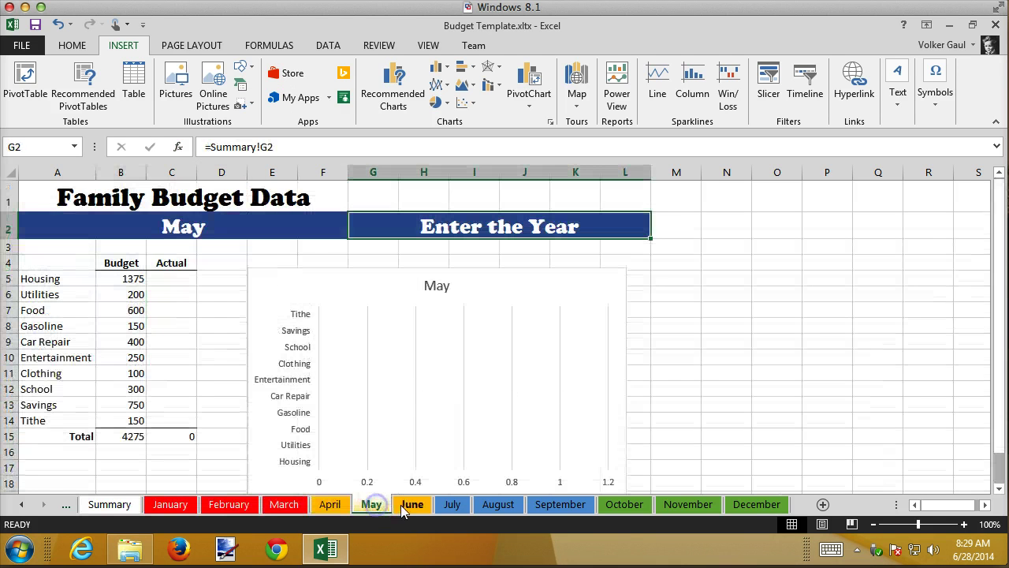
pyautogui.click(409, 504)
pyautogui.click(126, 506)
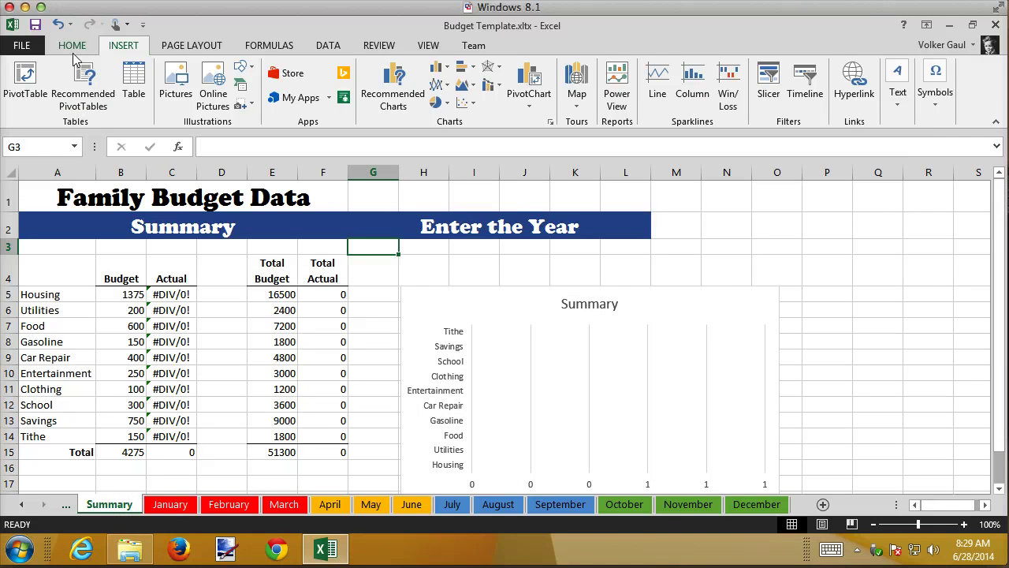
# Save the template and review the January through May sheets.
pyautogui.click(36, 28)
pyautogui.click(180, 504)
pyautogui.click(227, 505)
pyautogui.click(288, 506)
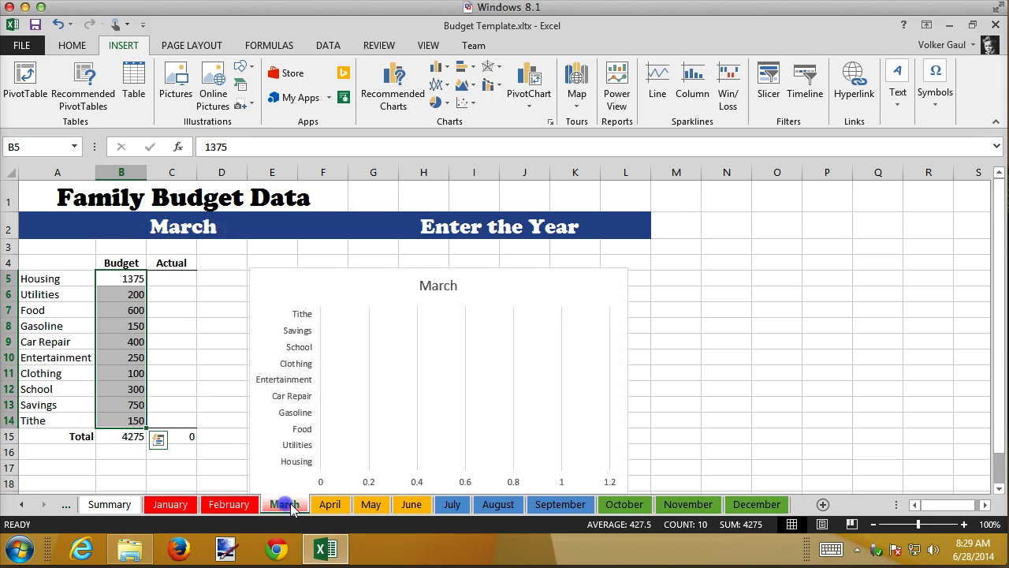
pyautogui.click(330, 504)
pyautogui.click(371, 504)
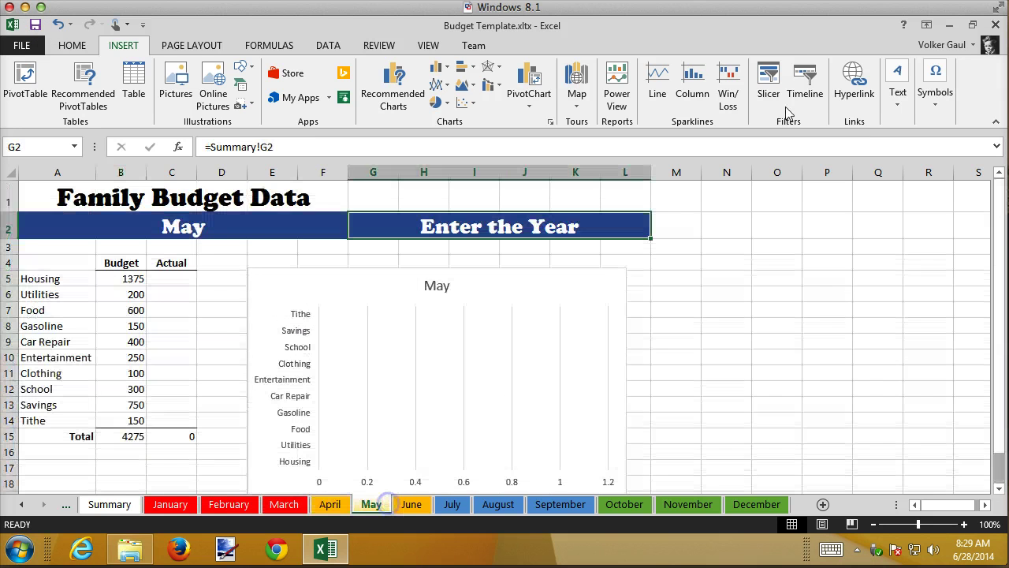
# Close the template workbook and delete Budget 2013.xltx from the Unit 4 folder.
pyautogui.click(996, 28)
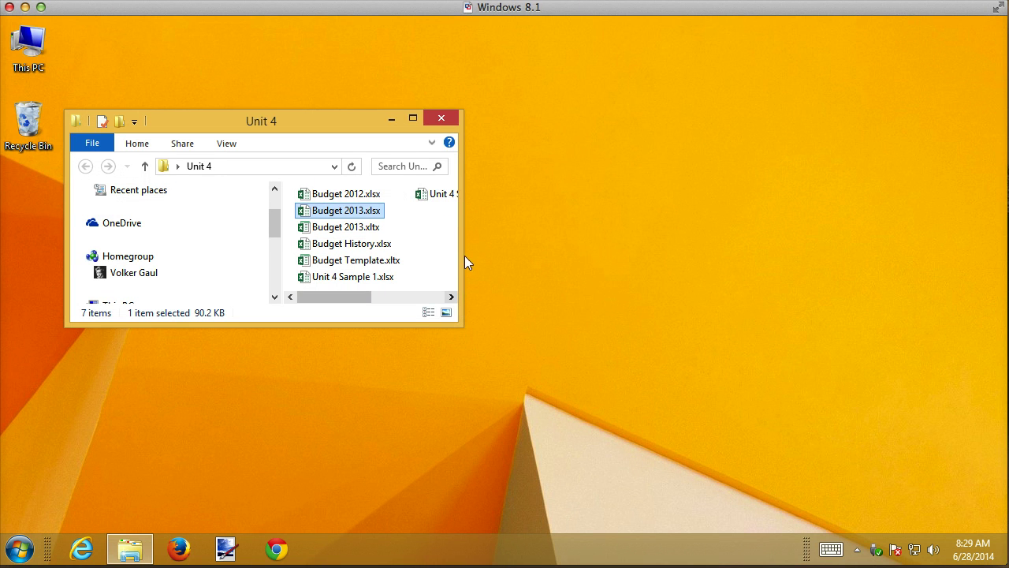
pyautogui.moveTo(463, 255); pyautogui.dragTo(597, 255)
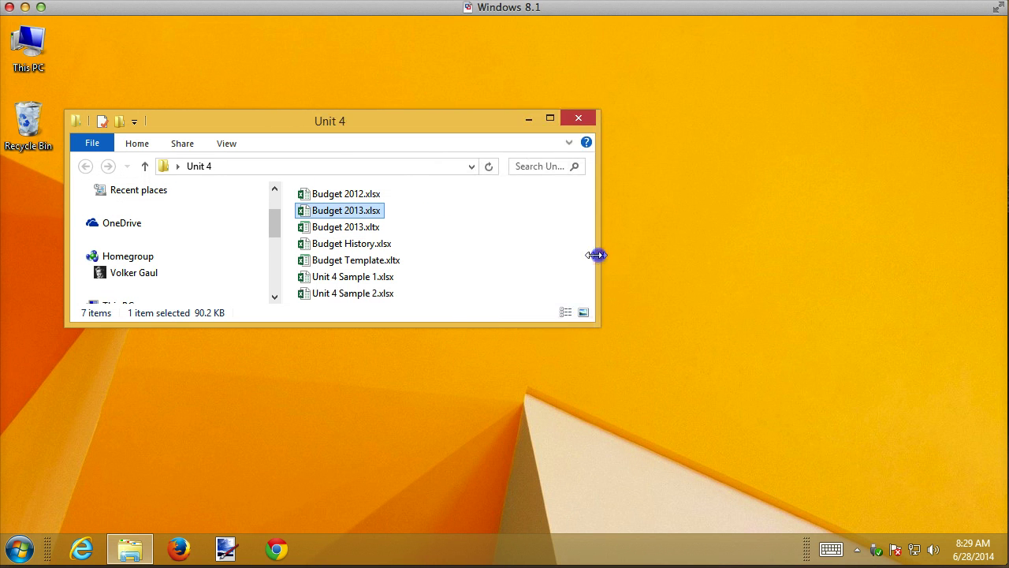
pyautogui.rightClick(361, 229)
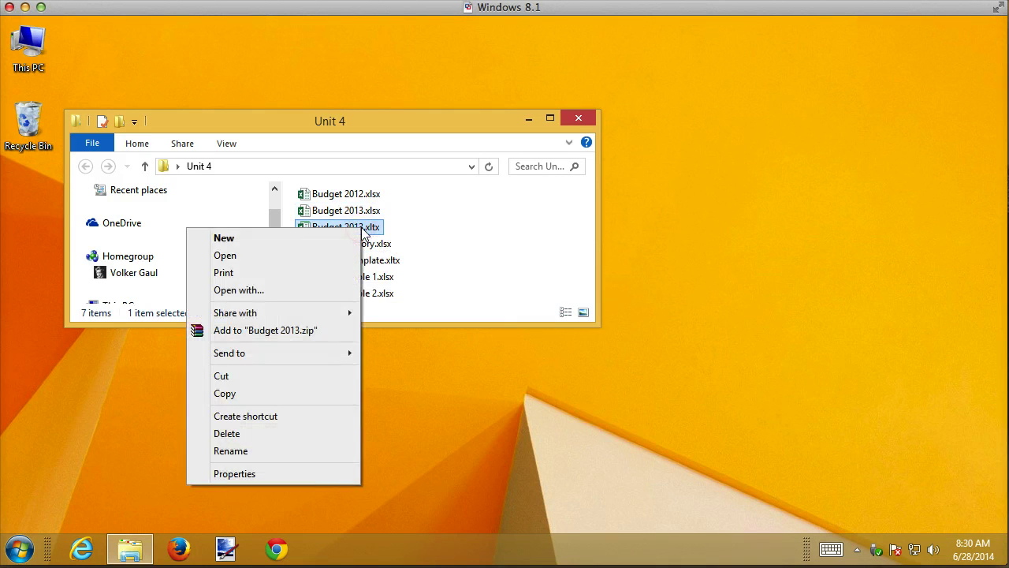
pyautogui.click(241, 432)
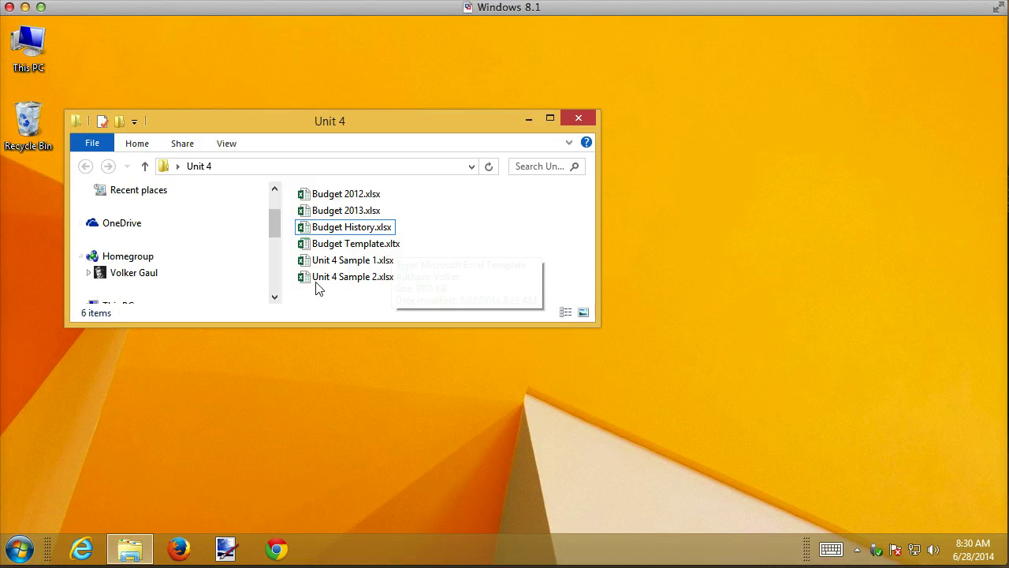
# Open a new workbook from Budget Template.xltx, cancelling the accidental rename.
pyautogui.click(365, 246)
pyautogui.click(365, 246)
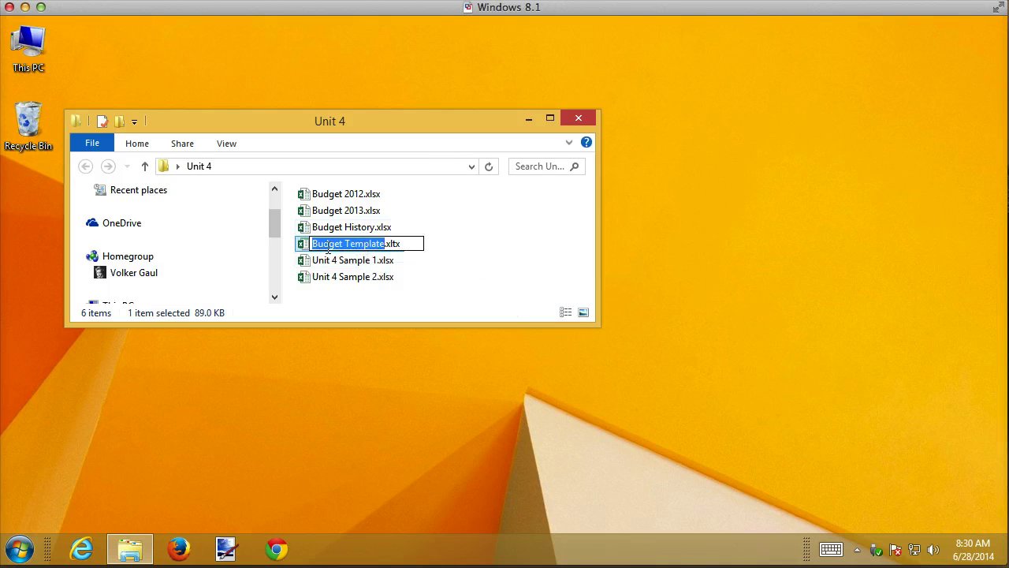
pyautogui.press('Escape')
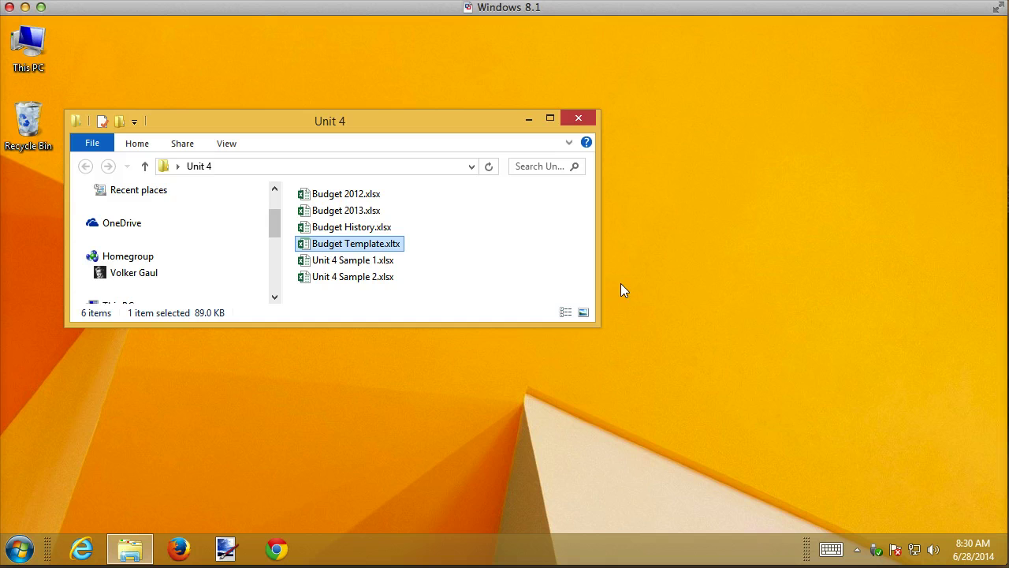
pyautogui.press('Return')
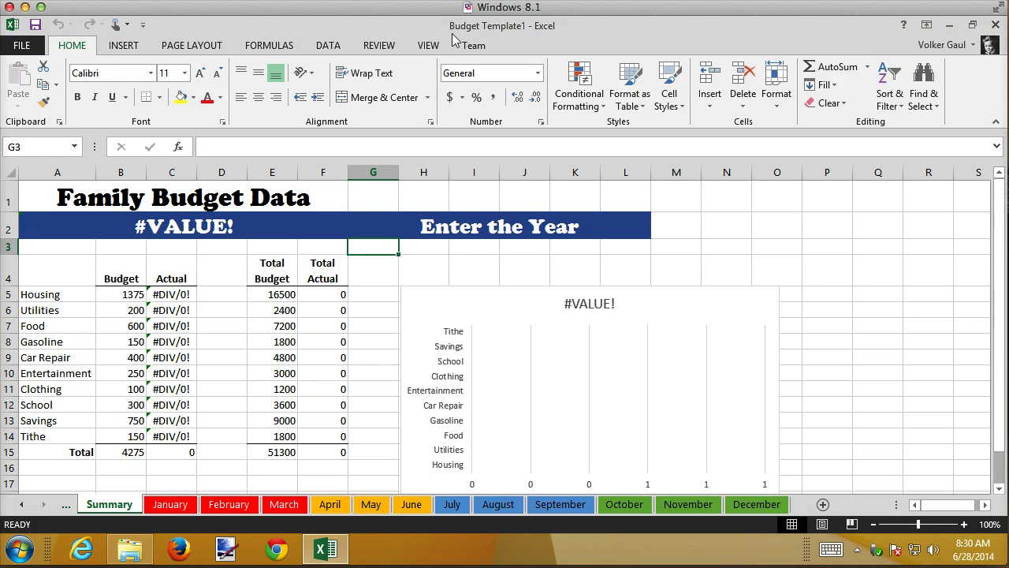
# Replace the 'Enter the Year' prompt in the Summary banner G2 with 2014.
pyautogui.click(36, 26)
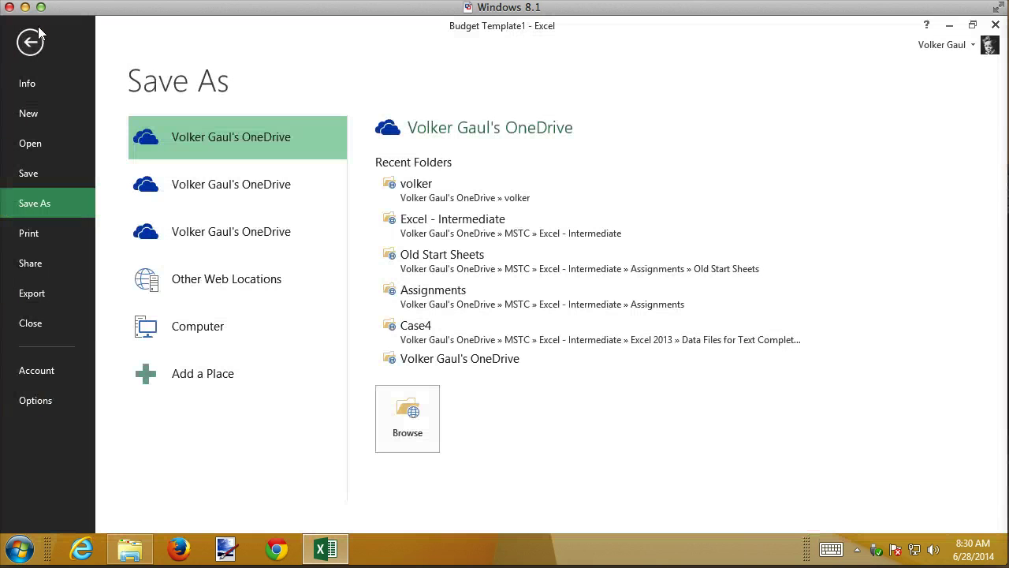
pyautogui.click(31, 42)
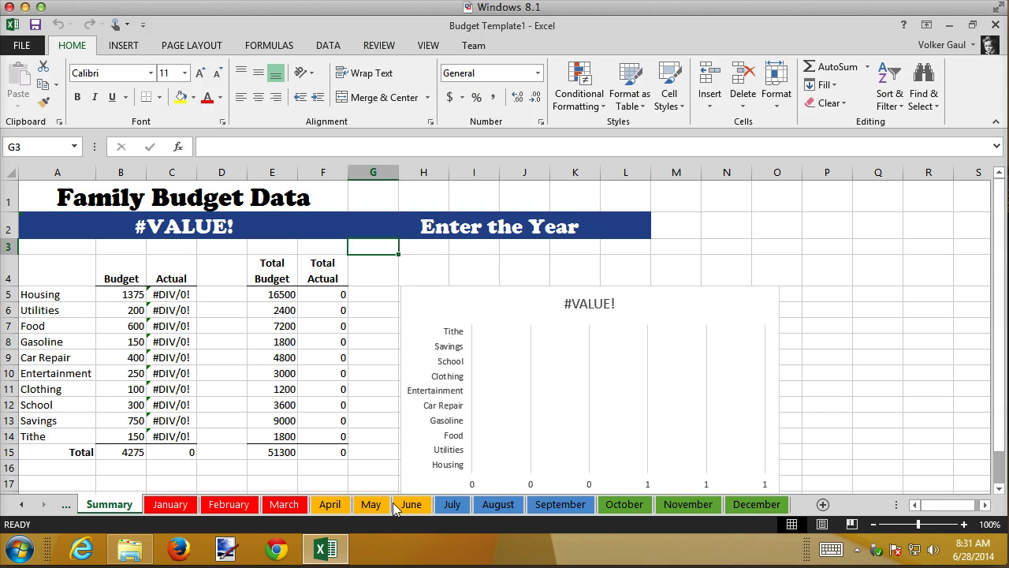
pyautogui.click(388, 230)
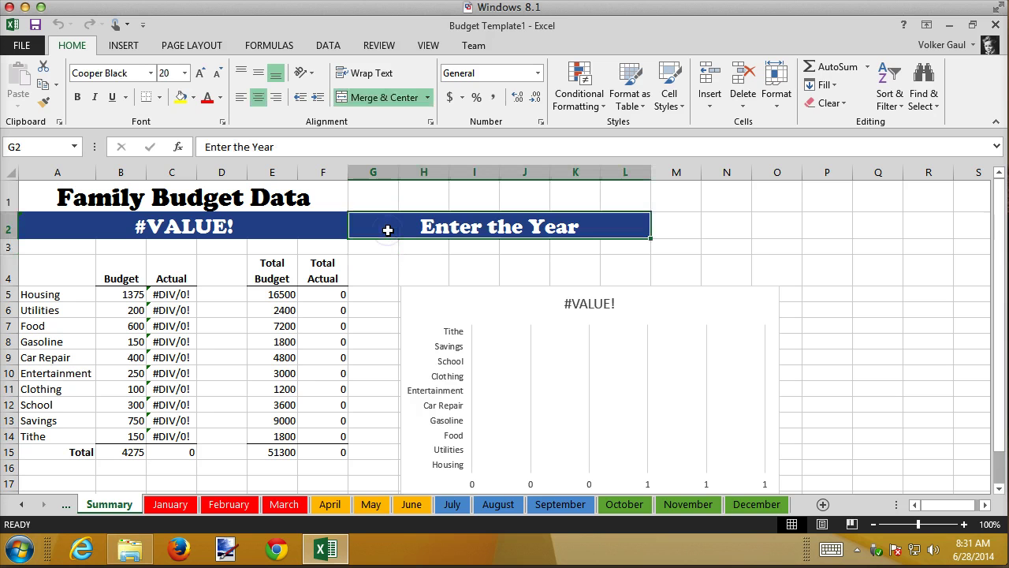
pyautogui.write('2014')
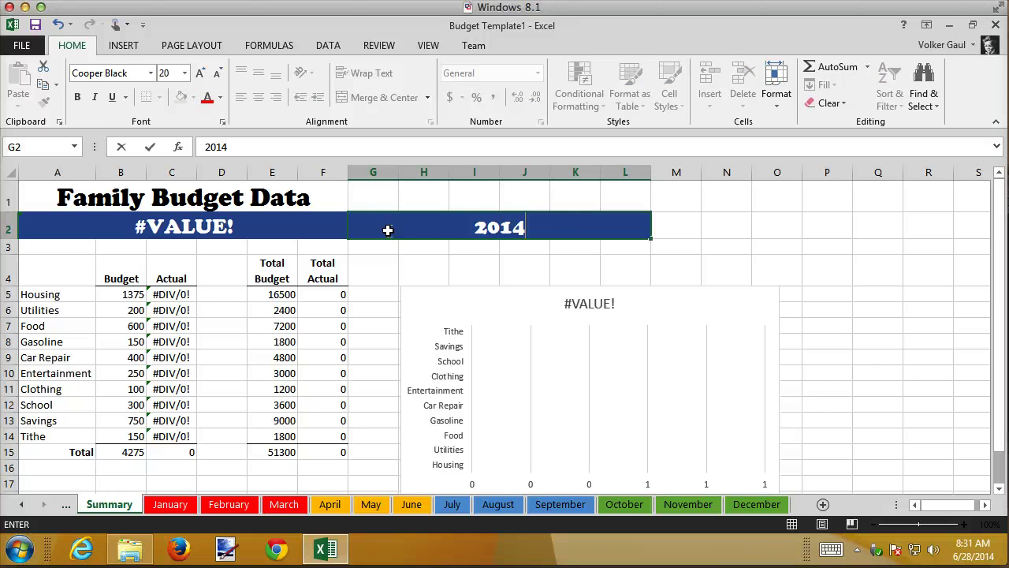
pyautogui.press('Return')
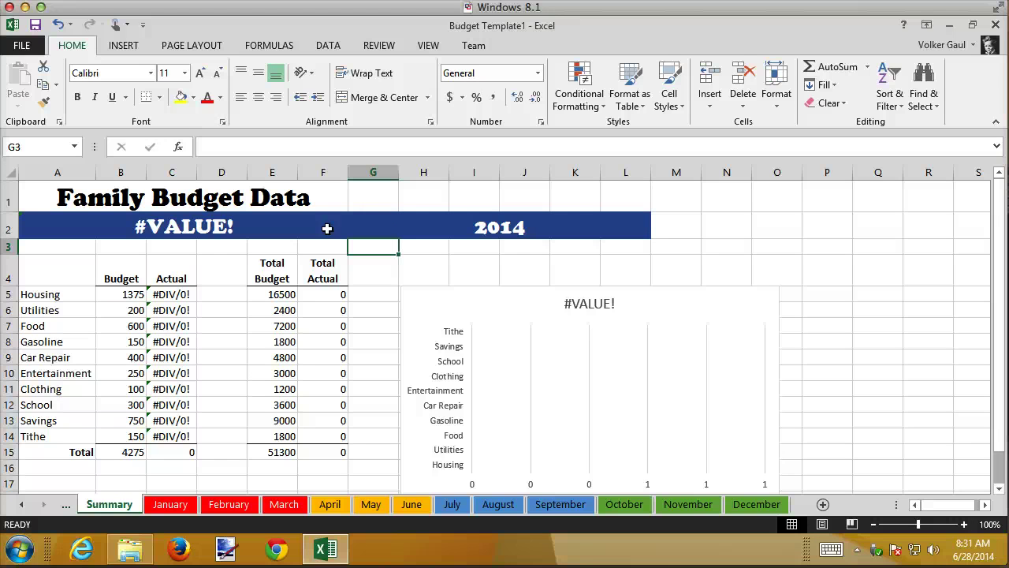
# Save the workbook in Desktop > Unit 4 as Budget 2014.xlsx, adapted from the Budget 2013 name.
pyautogui.click(36, 26)
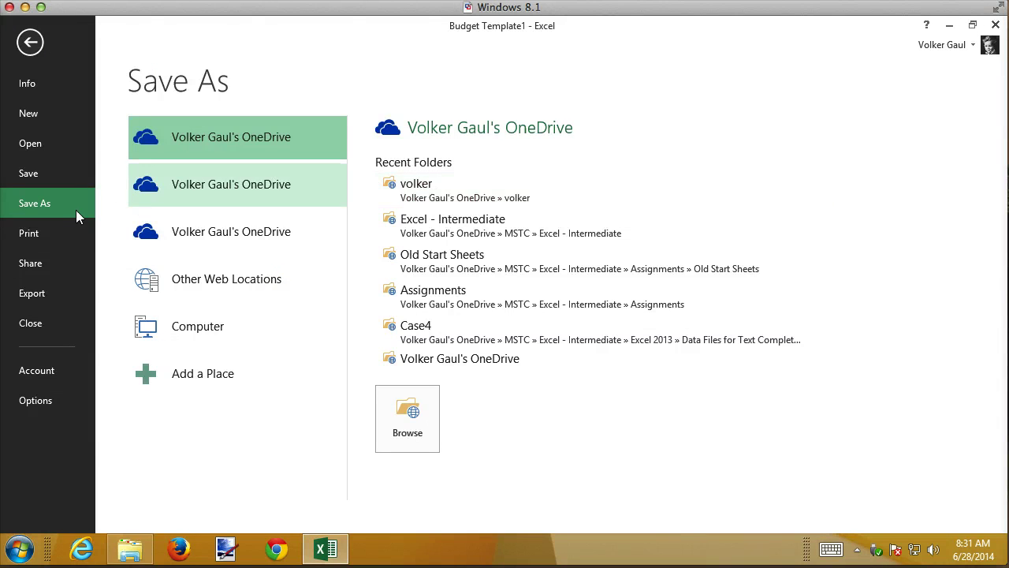
pyautogui.click(410, 410)
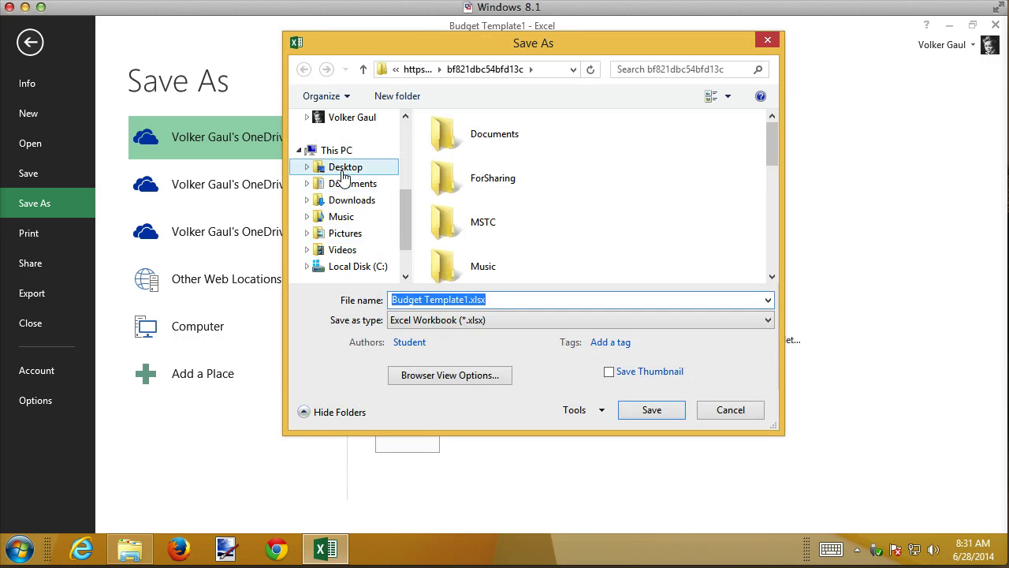
pyautogui.click(338, 167)
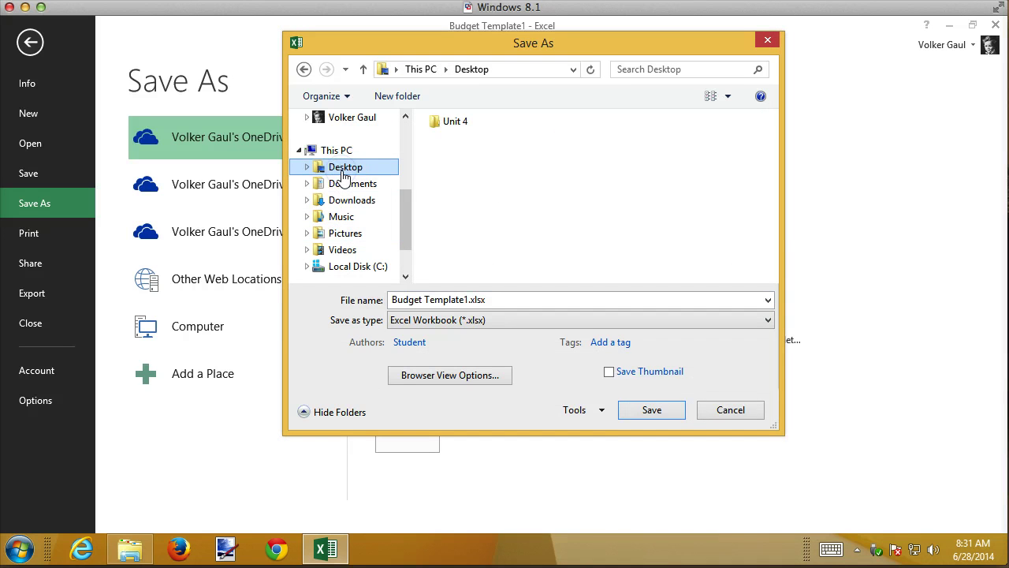
pyautogui.click(455, 120)
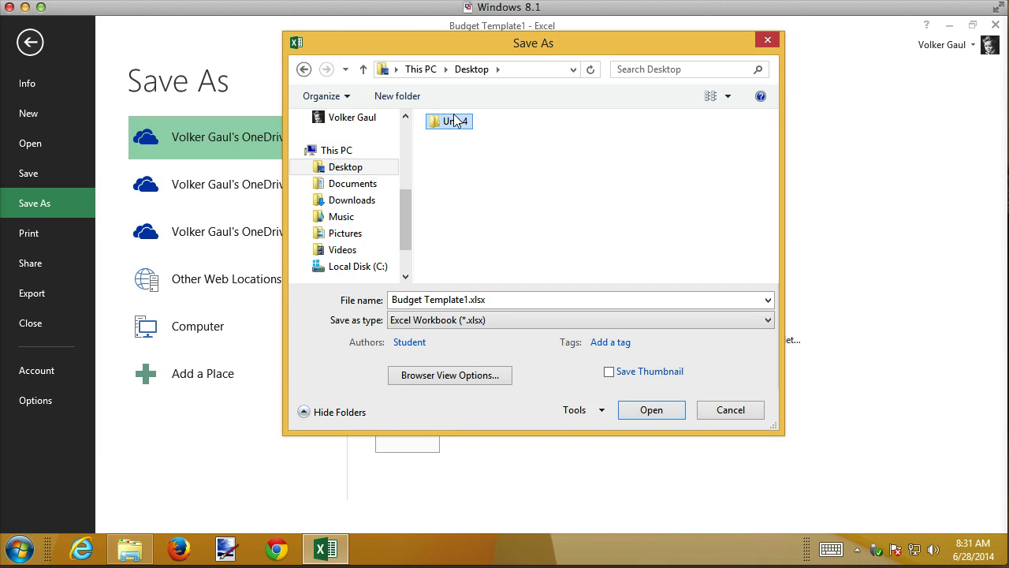
pyautogui.doubleClick(457, 121)
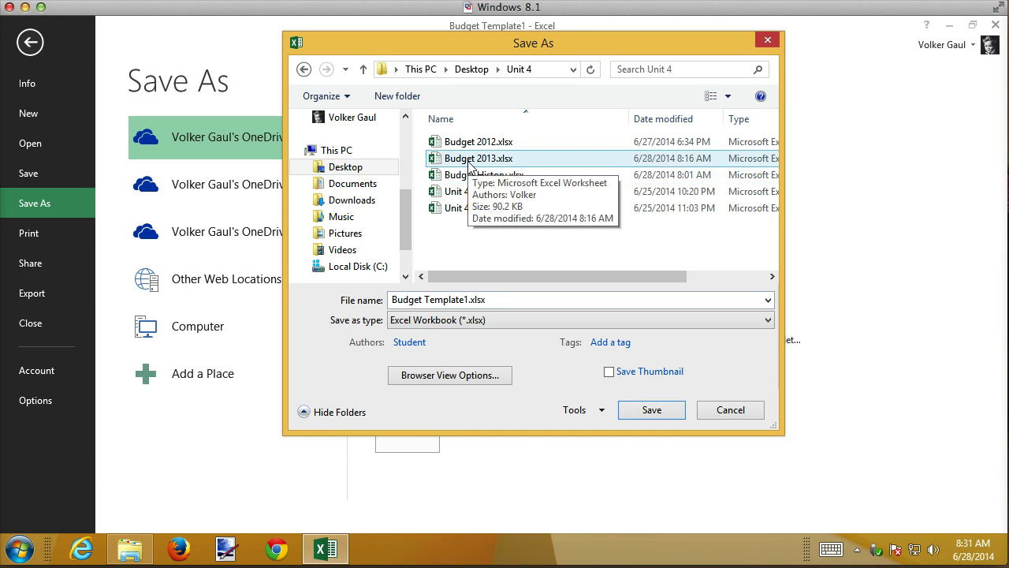
pyautogui.click(470, 160)
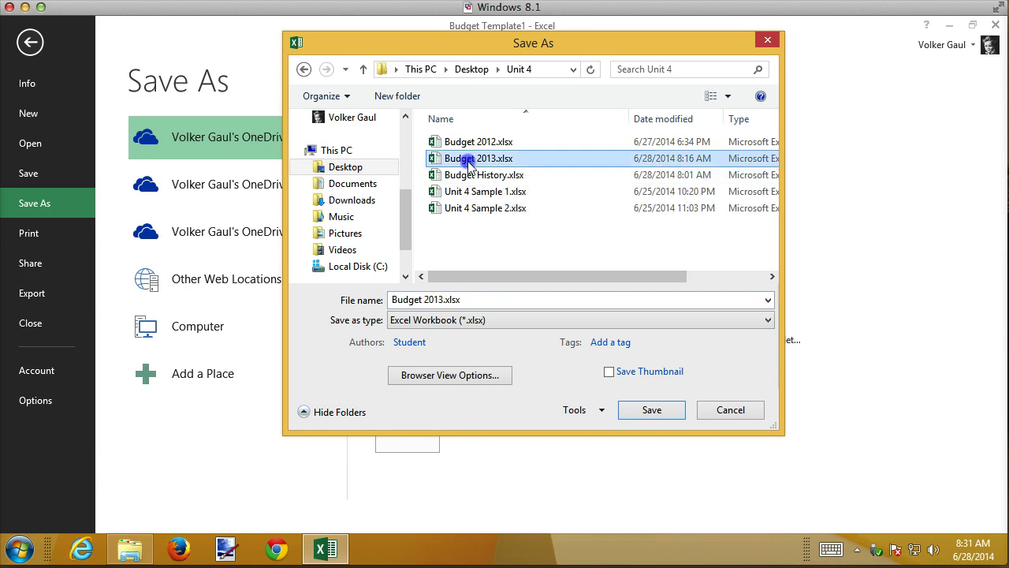
pyautogui.click(439, 299)
pyautogui.click(443, 299)
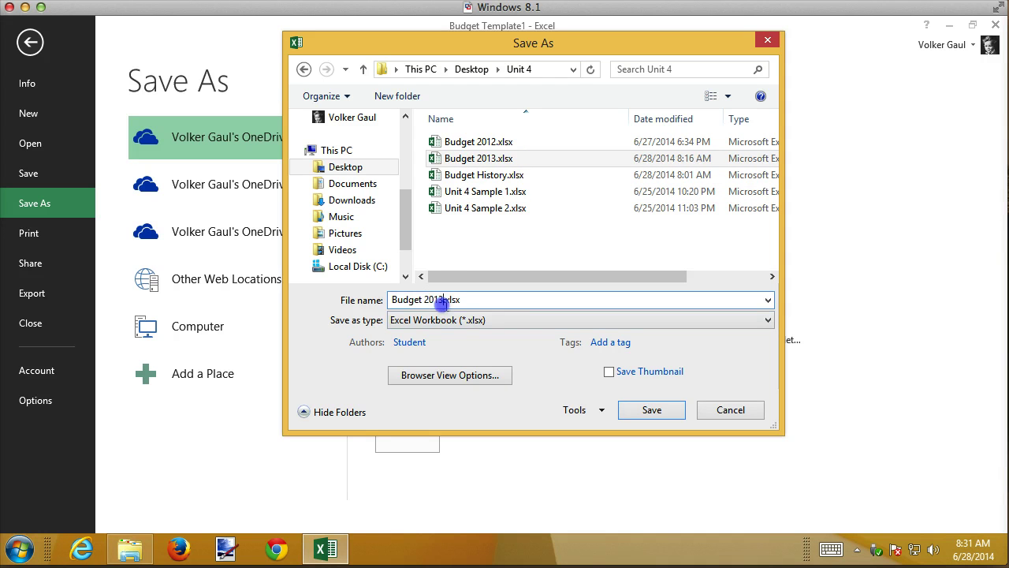
pyautogui.press('BackSpace')
pyautogui.write('4')
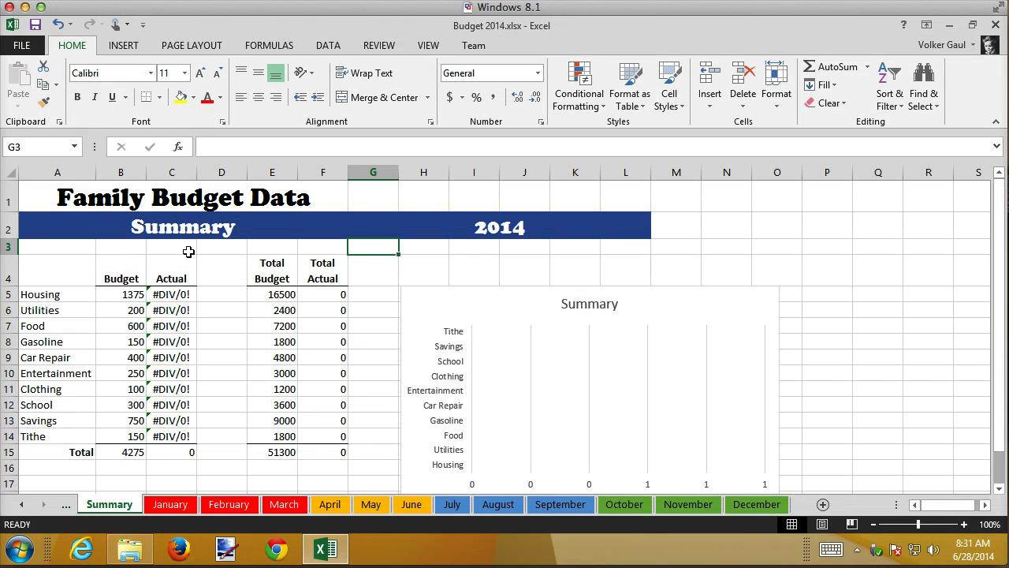
# Select A2 to inspect the sheet-name formula behind the Summary banner.
pyautogui.click(200, 231)
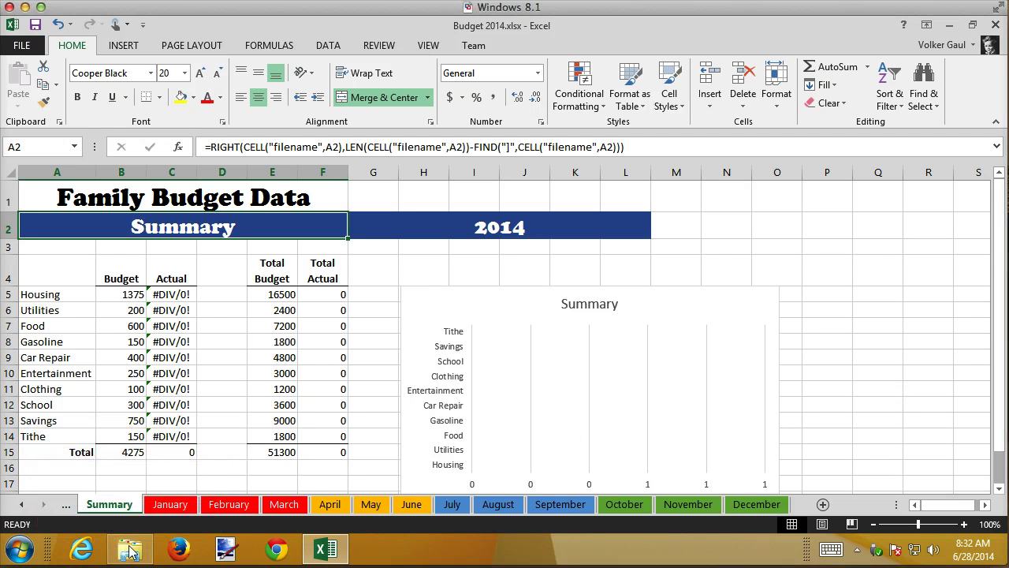
# On the January sheet, enter 1375 as the Housing actual, correcting a mistyped 13775.
pyautogui.click(163, 506)
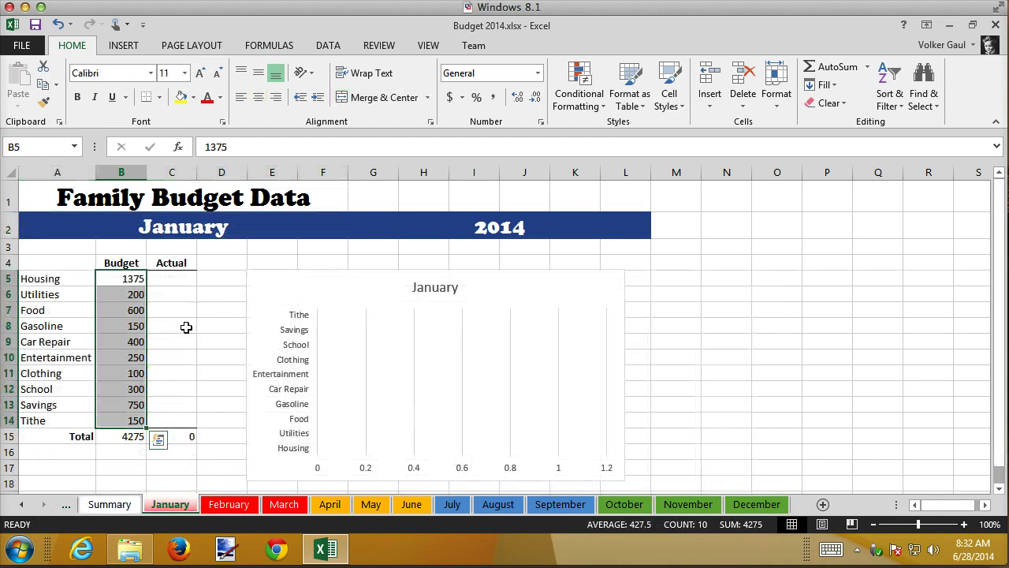
pyautogui.click(169, 281)
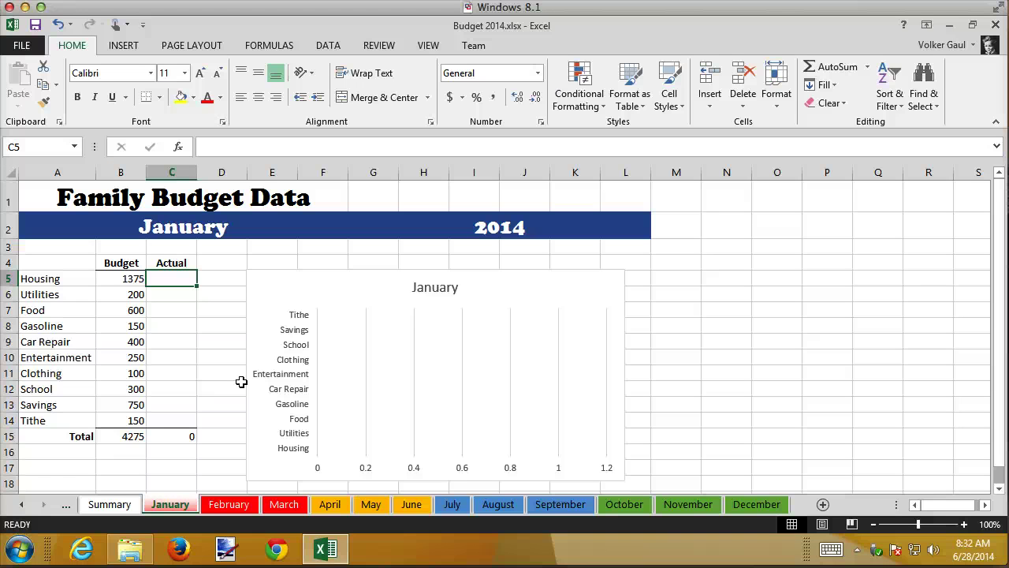
pyautogui.write('13775')
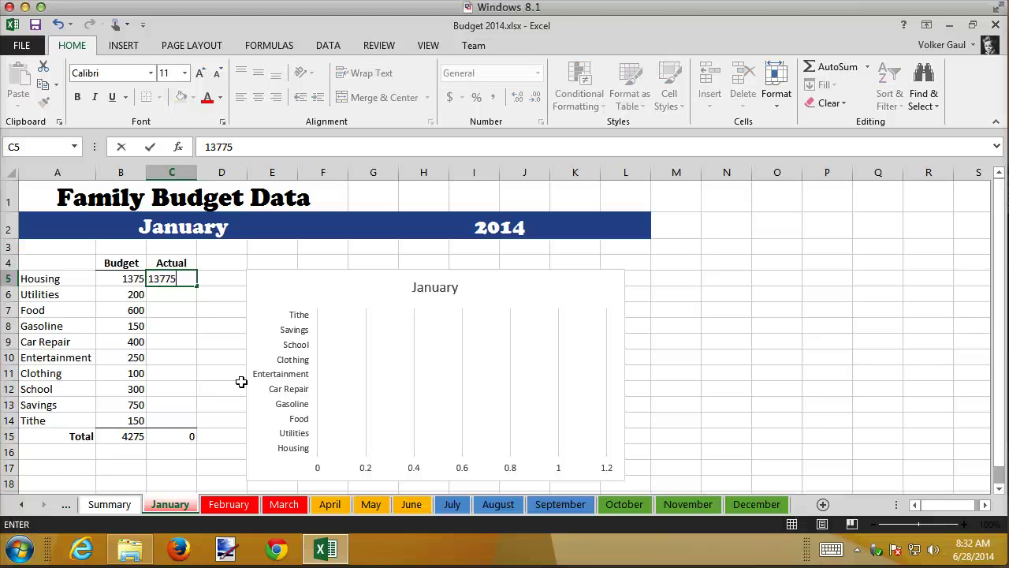
pyautogui.press('Return')
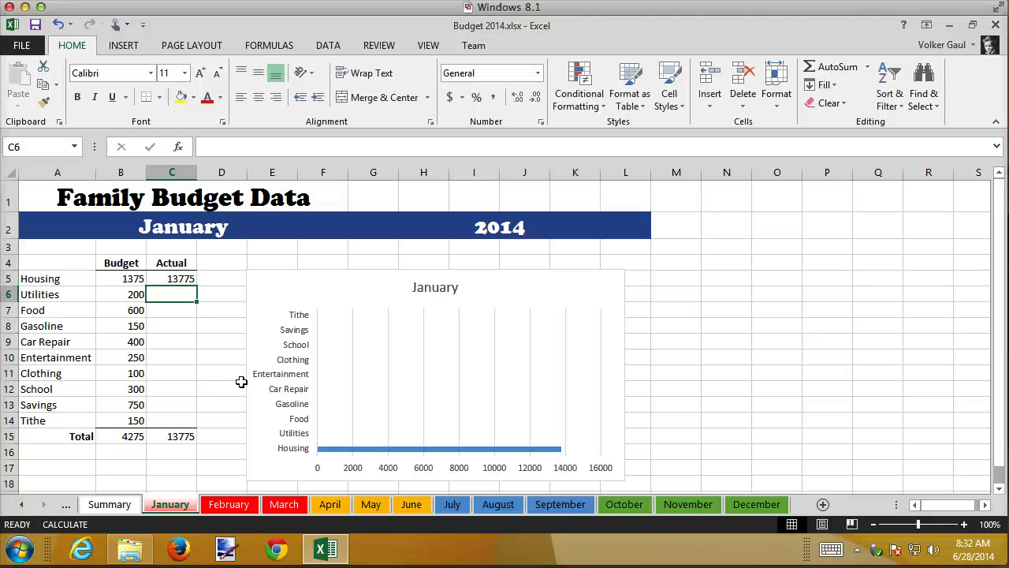
pyautogui.press('Up')
pyautogui.write('1375')
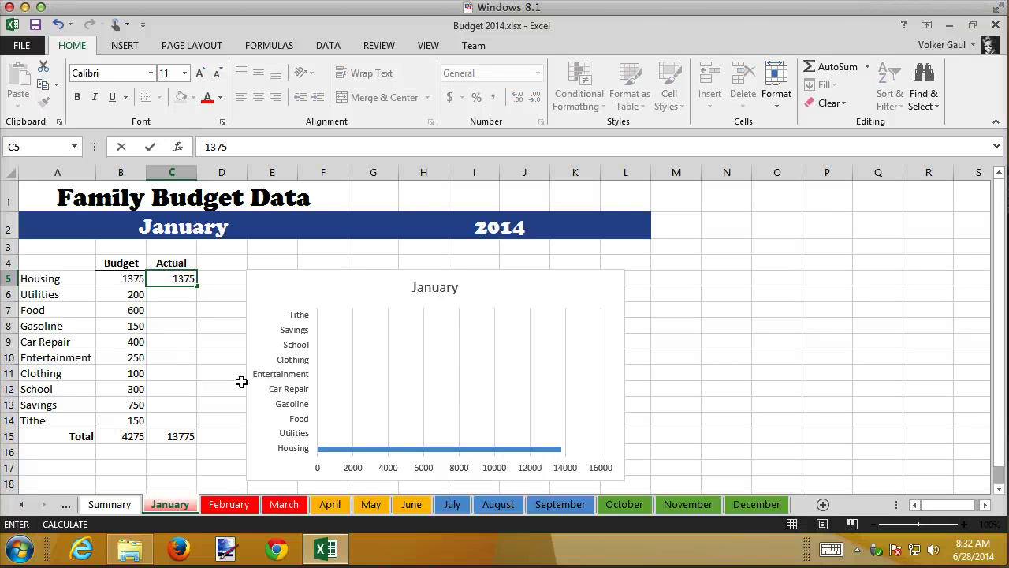
pyautogui.press('Return')
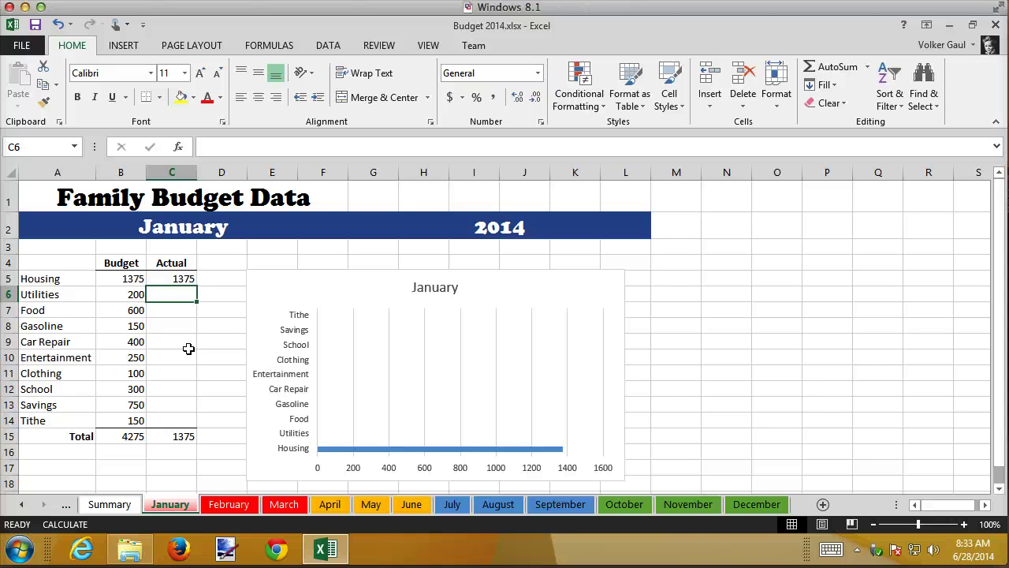
# Enter actuals: Utilities 300, Food 500, Gasoline 200, Car Repair 0, Entertainment 100, Clothing 100.
pyautogui.write('300')
pyautogui.press('Return')
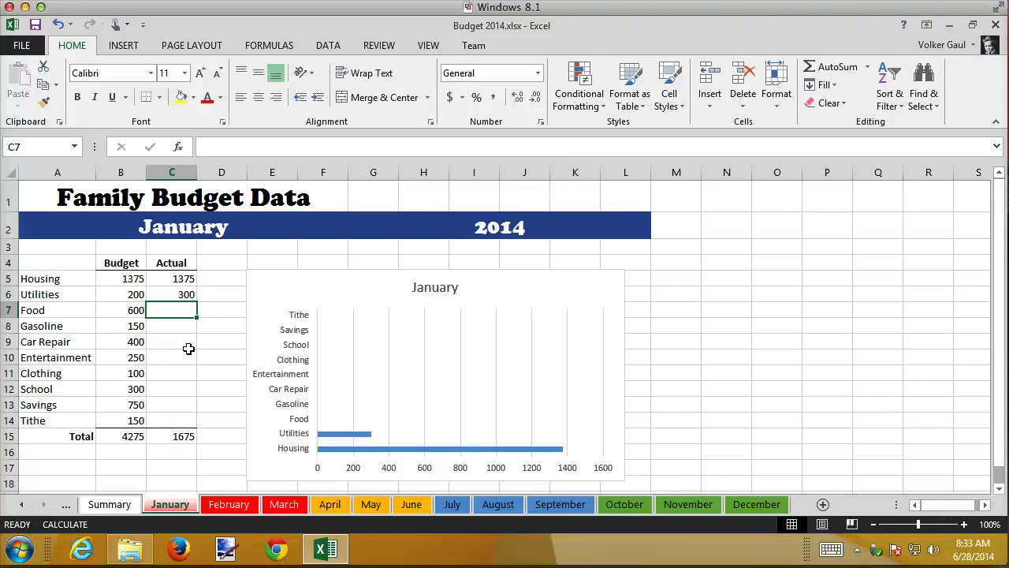
pyautogui.write('500')
pyautogui.press('Return')
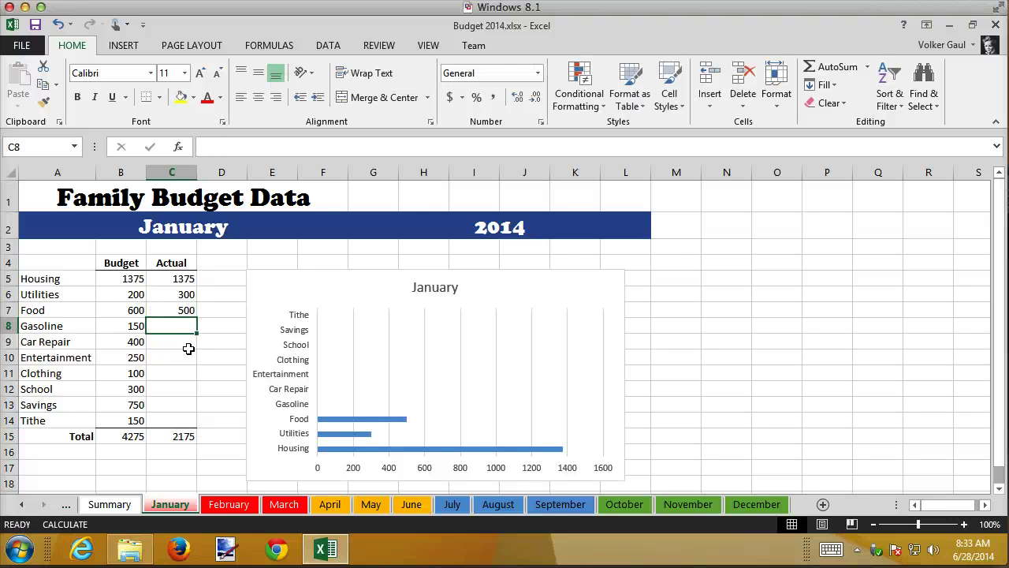
pyautogui.write('200')
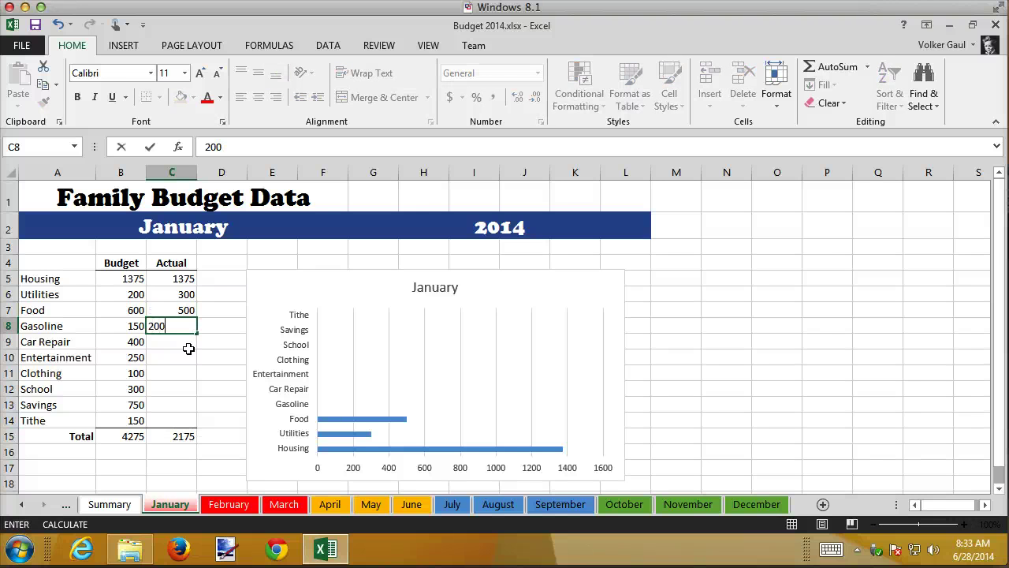
pyautogui.press('Return')
pyautogui.write('0')
pyautogui.press('Return')
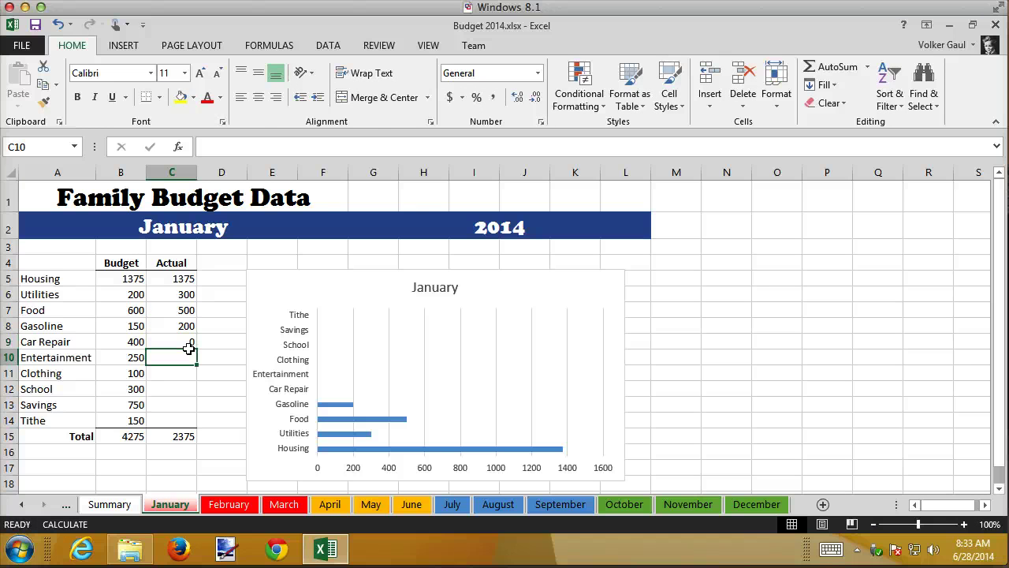
pyautogui.write('100')
pyautogui.press('Return')
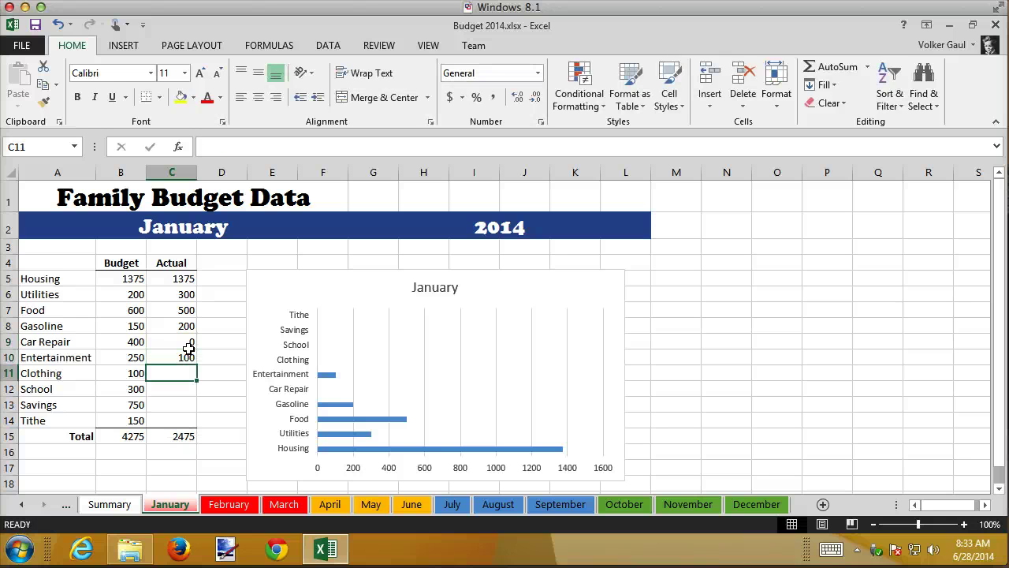
pyautogui.write('100')
pyautogui.press('Return')
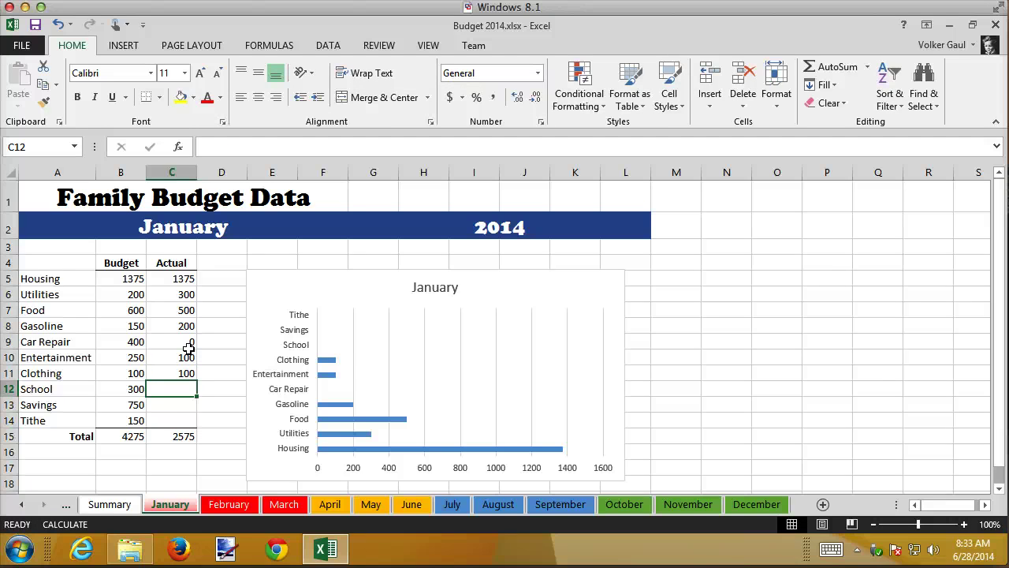
# Enter actuals for School 300, Savings 750 and Tithe 150.
pyautogui.write('300')
pyautogui.press('Return')
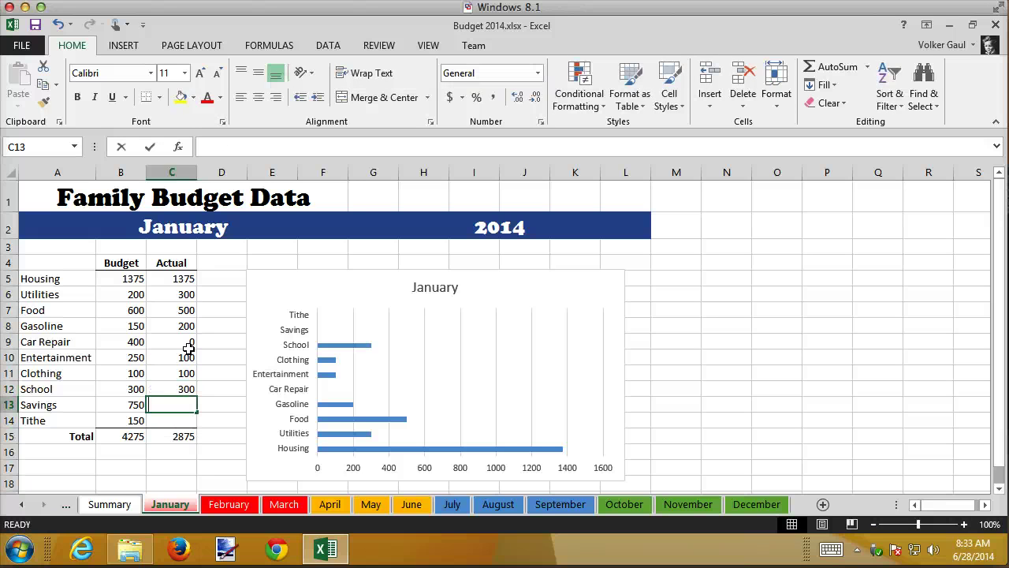
pyautogui.write('750')
pyautogui.press('Return')
pyautogui.write('150')
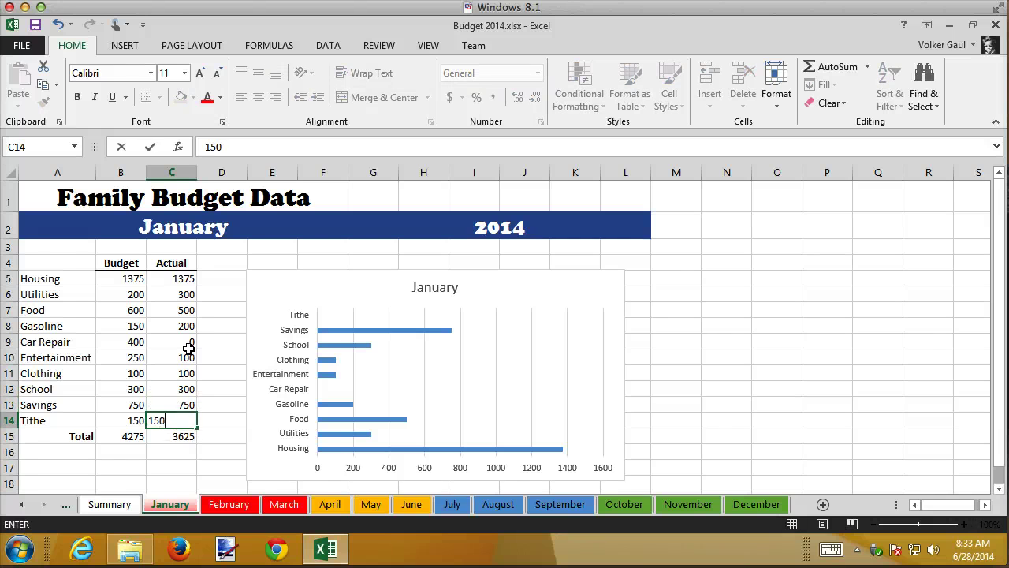
pyautogui.press('Return')
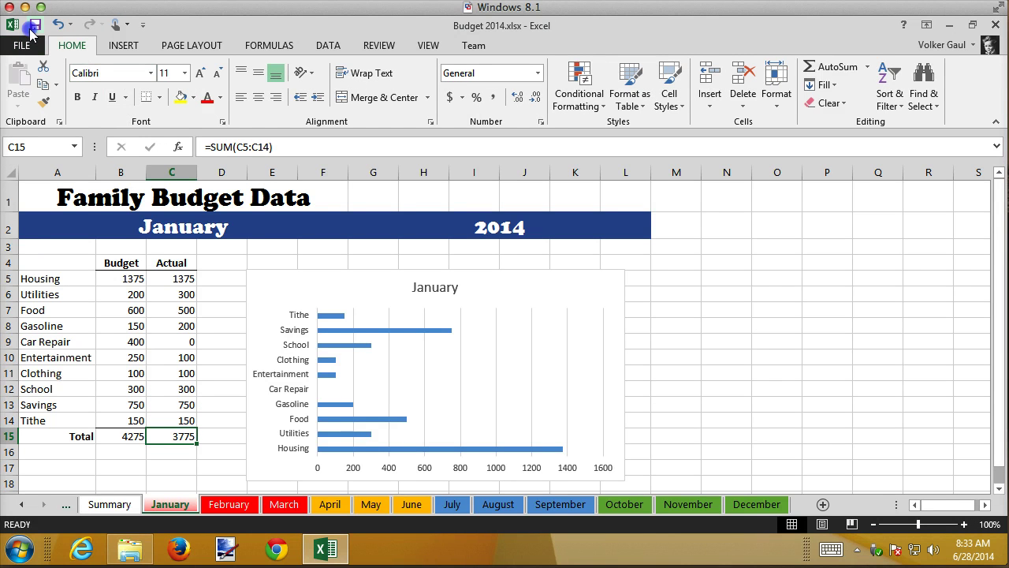
# Close Budget 2014, then open and discard an unsaved new workbook from Budget Template.xltx.
pyautogui.click(996, 25)
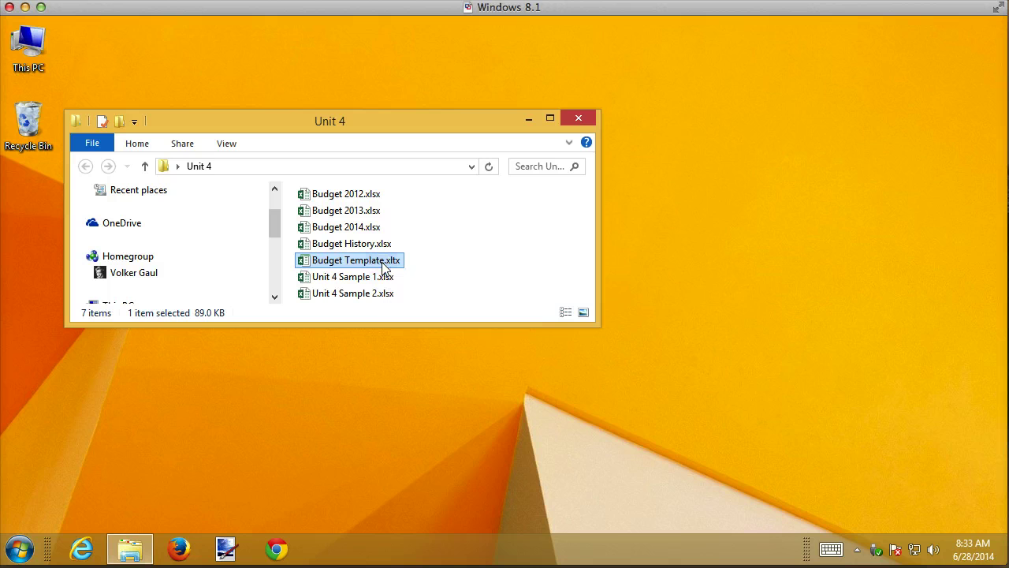
pyautogui.doubleClick(383, 264)
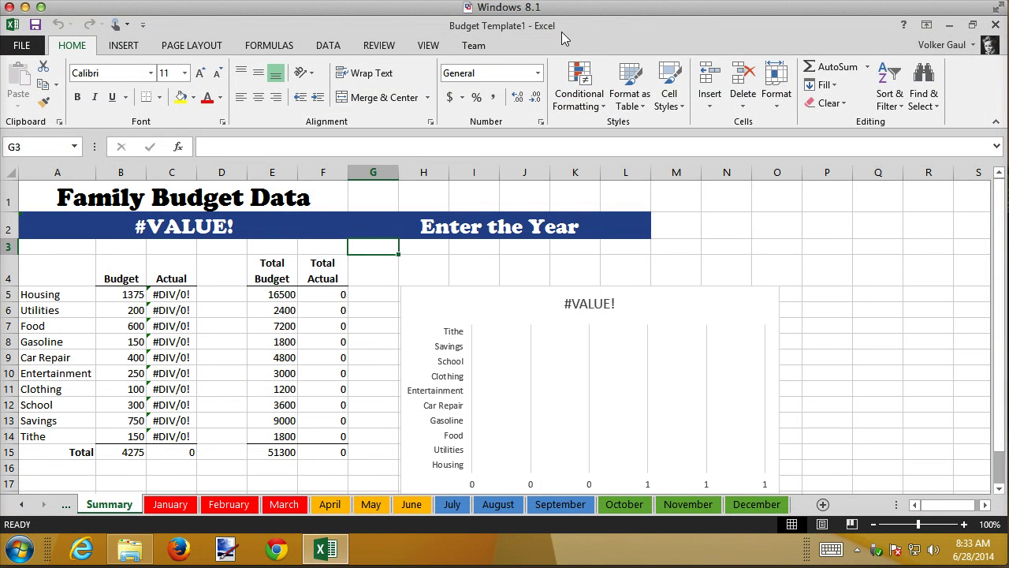
pyautogui.click(996, 25)
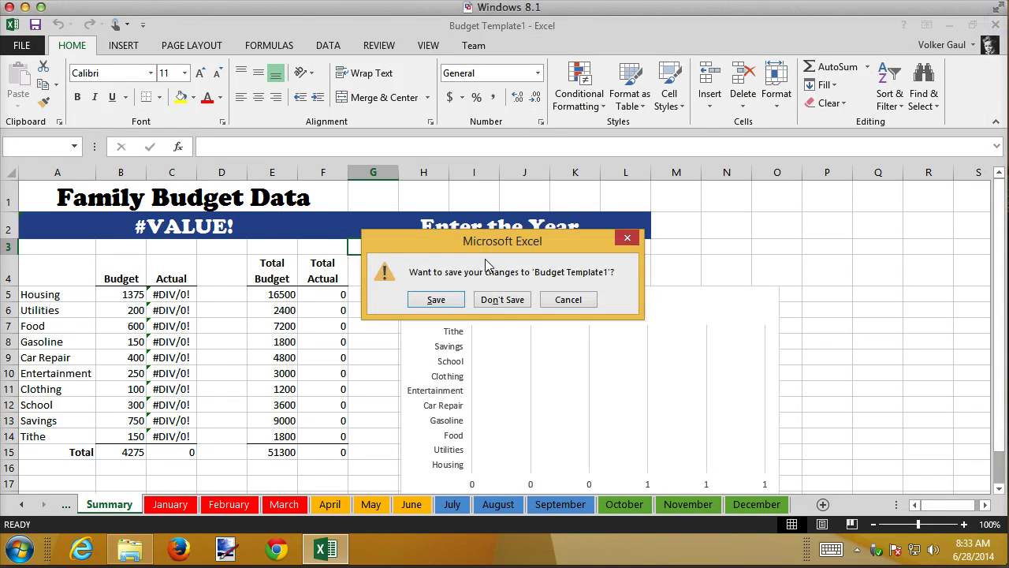
pyautogui.click(528, 299)
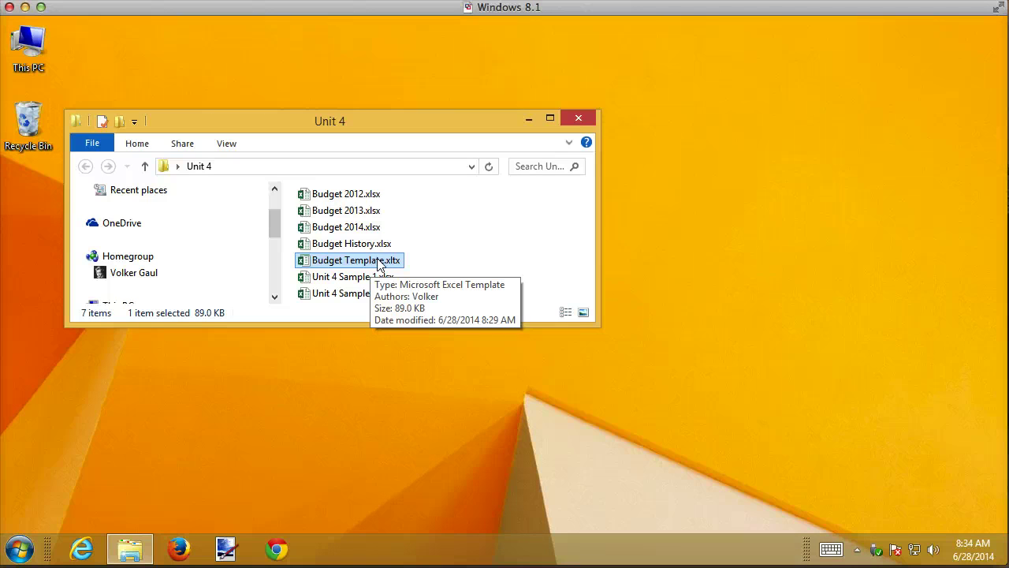
# Open Budget Template.xltx itself through its right-click Open command.
pyautogui.rightClick(378, 261)
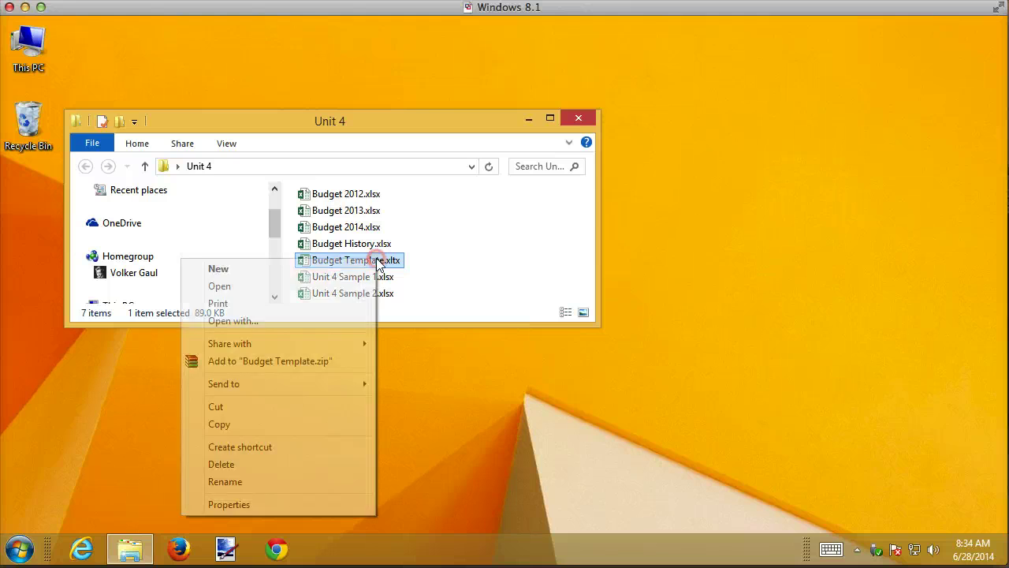
pyautogui.click(242, 287)
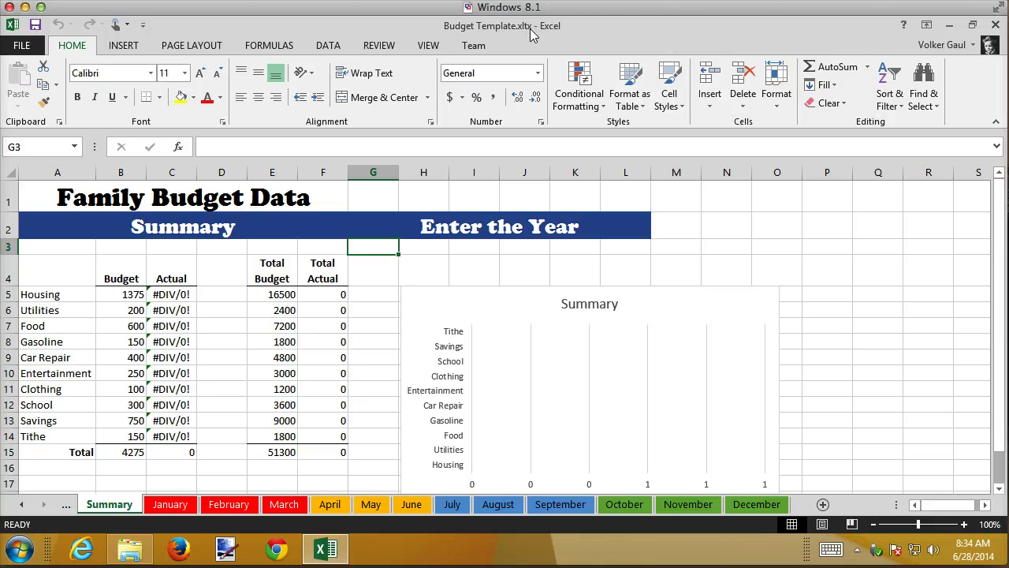
# Group the January–December sheets and enter 1375 as the Housing actual in C5.
pyautogui.click(168, 505)
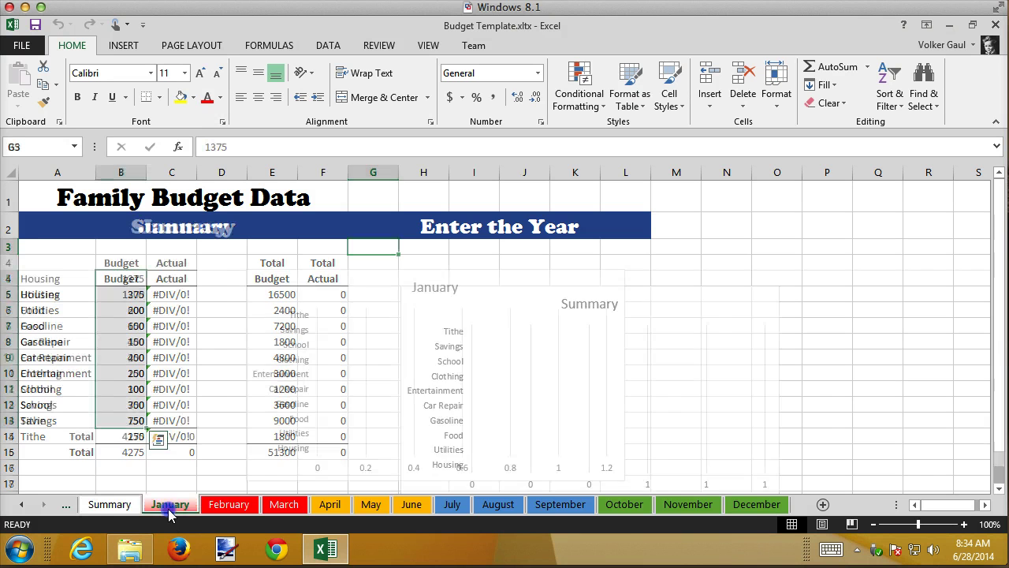
pyautogui.keyDown('shift'); pyautogui.click(749, 507); pyautogui.keyUp('shift')
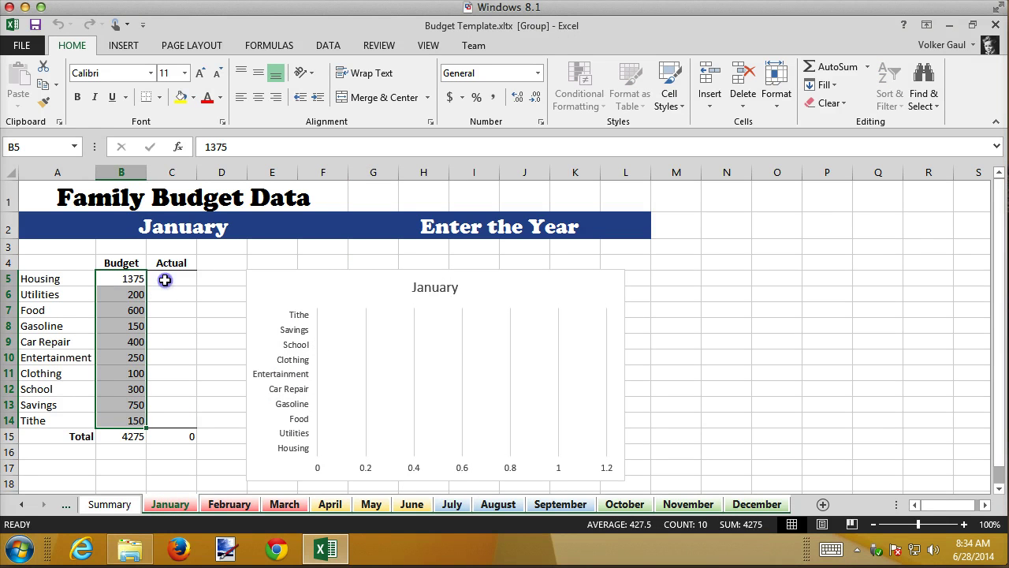
pyautogui.click(164, 281)
pyautogui.write('1375')
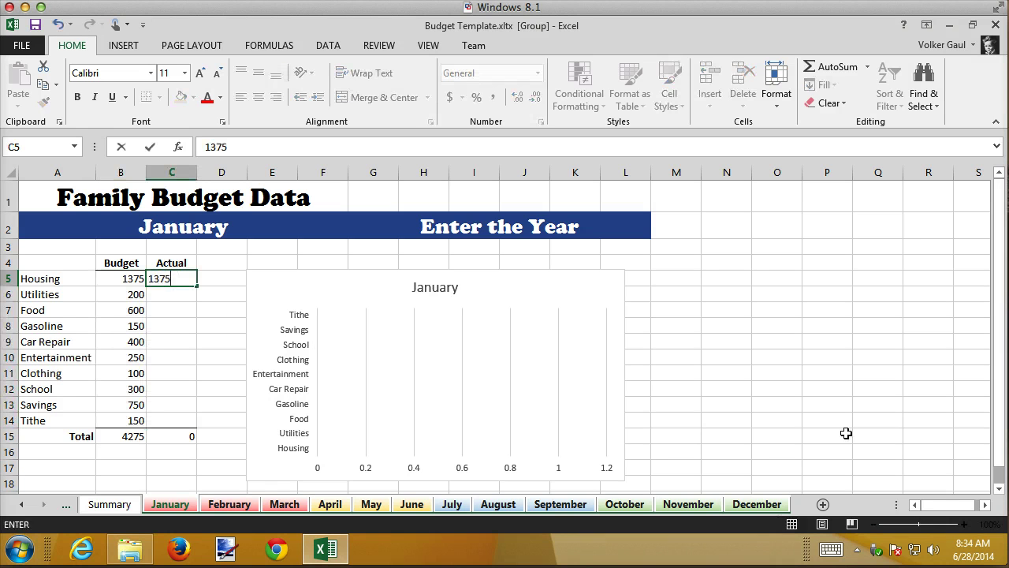
pyautogui.press('Return')
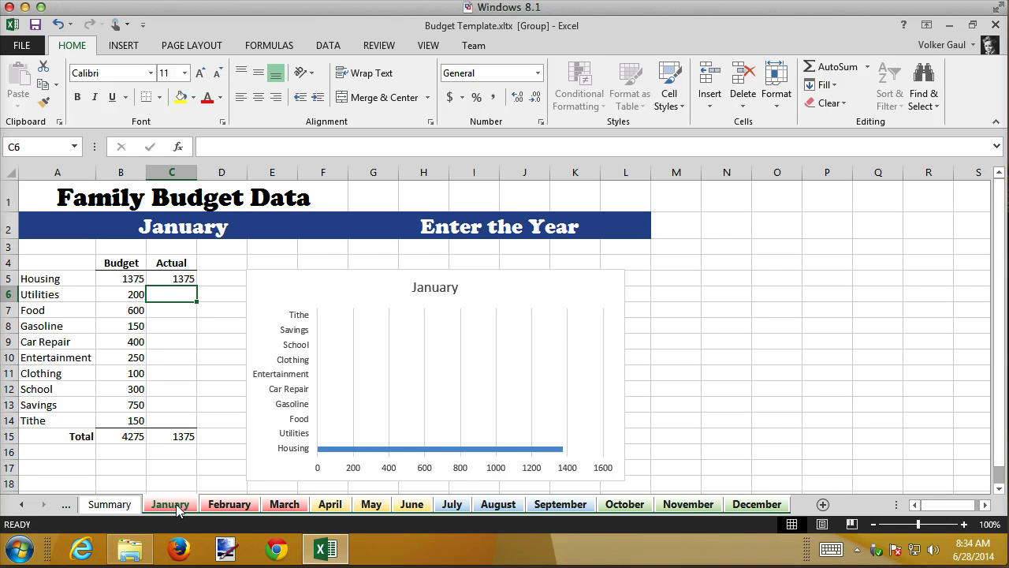
# Leave A1 selected on every grouped month sheet and merged cell G2 selected on Summary.
pyautogui.moveTo(175, 509); pyautogui.dragTo(34, 197)
pyautogui.click(34, 197)
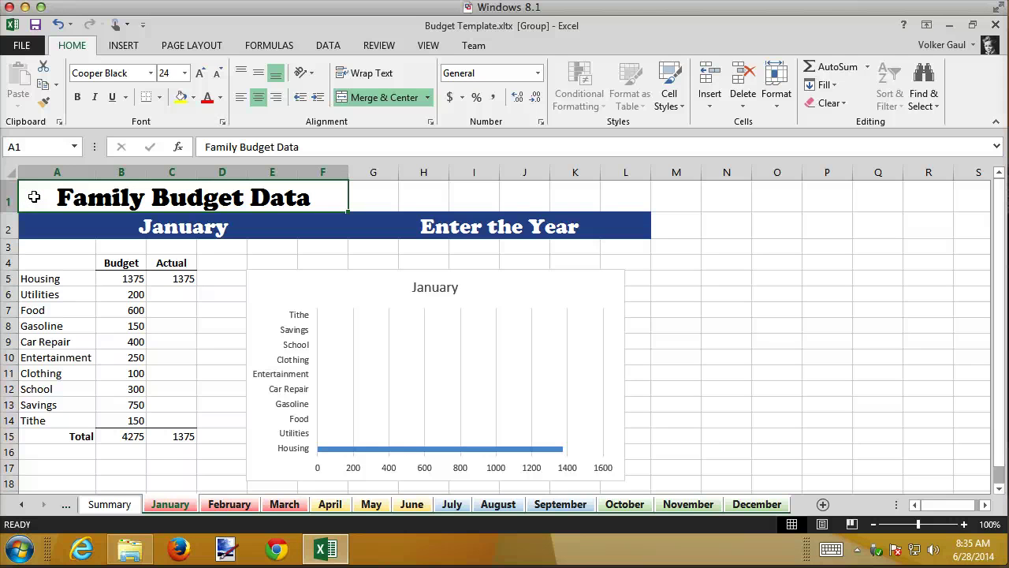
pyautogui.click(134, 375)
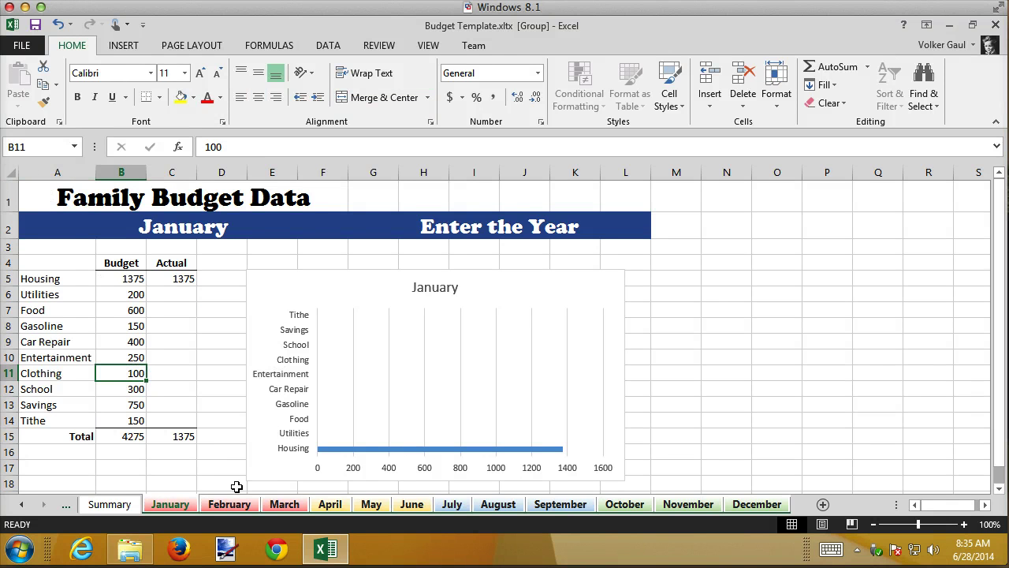
pyautogui.click(35, 197)
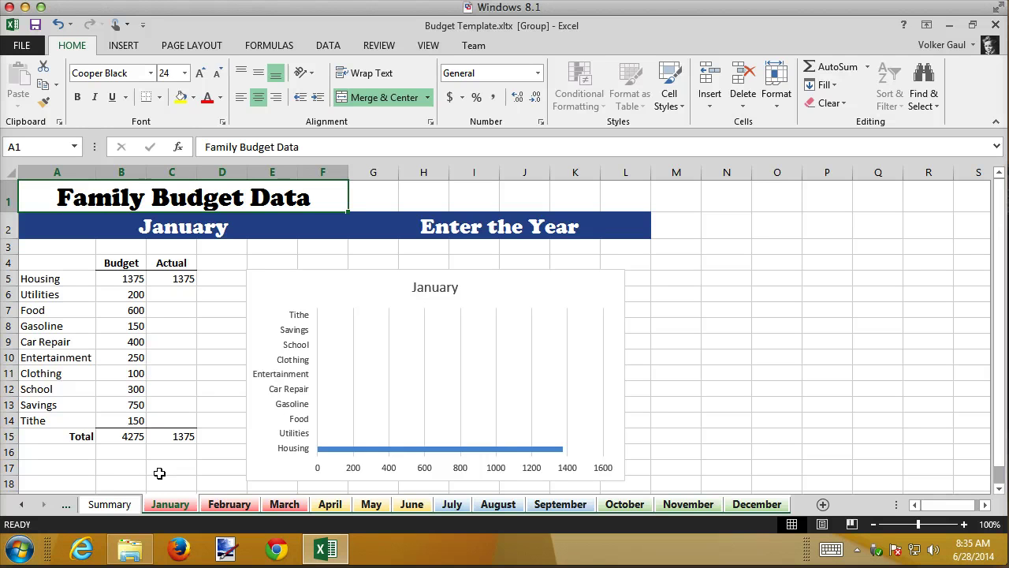
pyautogui.click(123, 507)
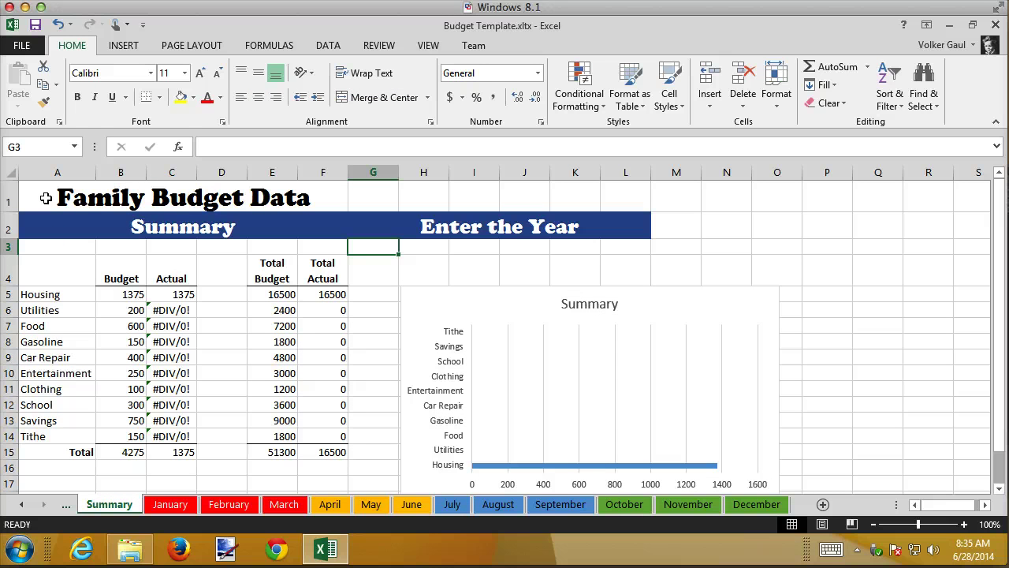
pyautogui.click(382, 224)
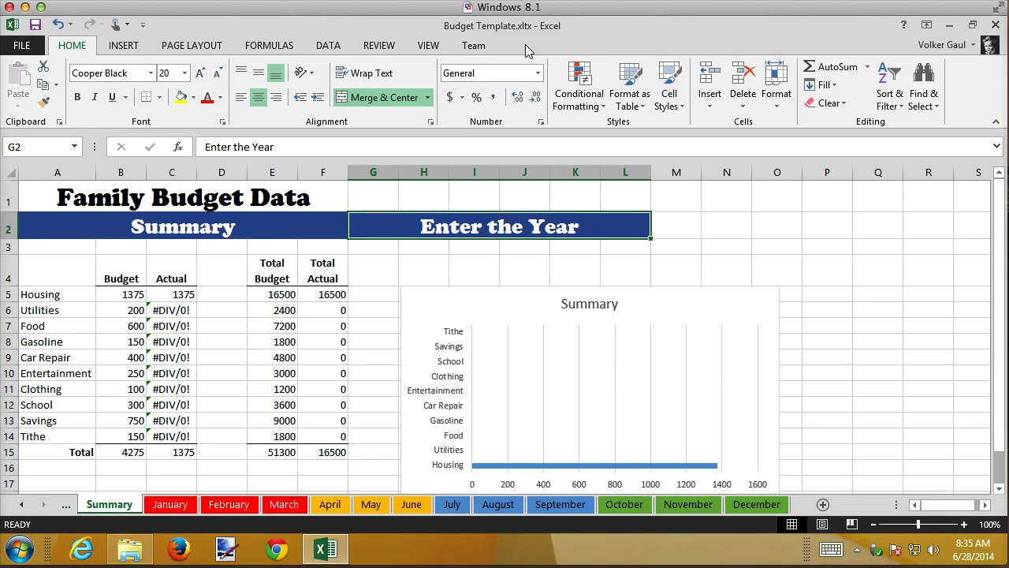
# Close the template, start a new workbook from Budget Template.xltx, and enter 2015 as the year.
pyautogui.click(997, 26)
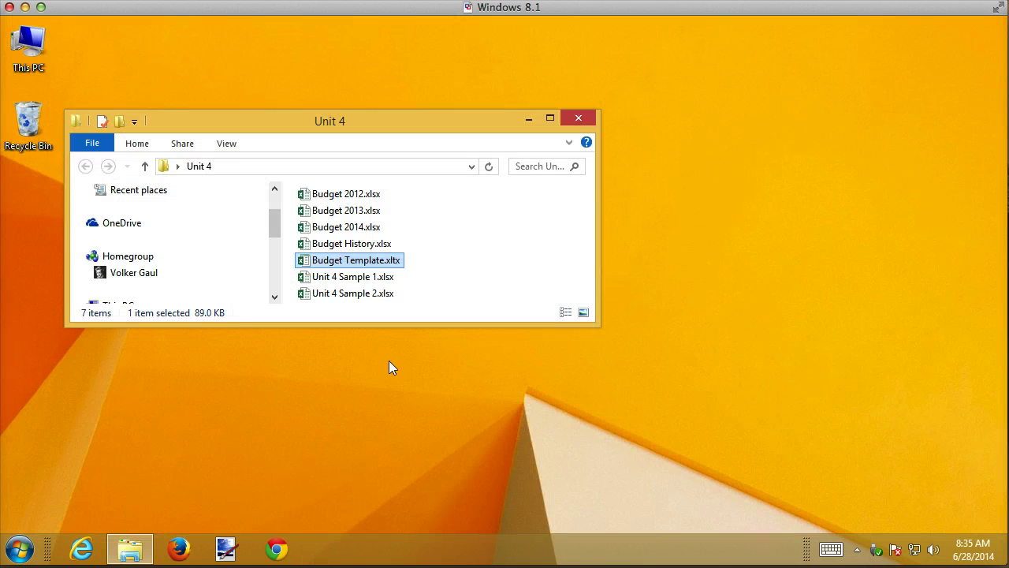
pyautogui.doubleClick(363, 262)
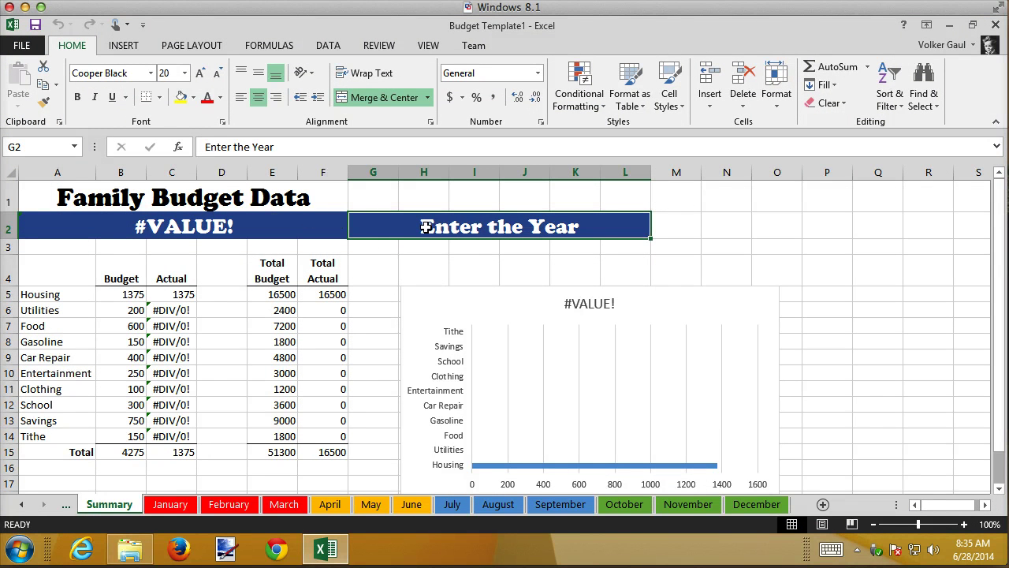
pyautogui.write('2015')
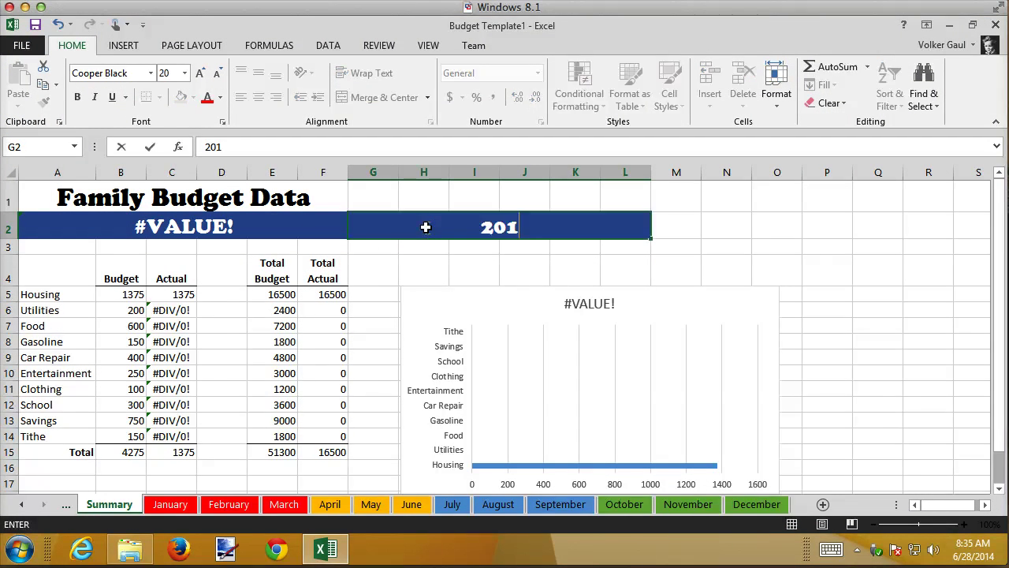
# Check the February to May sheets, inspecting C6, A1 and the row 15 totals on May.
pyautogui.click(226, 505)
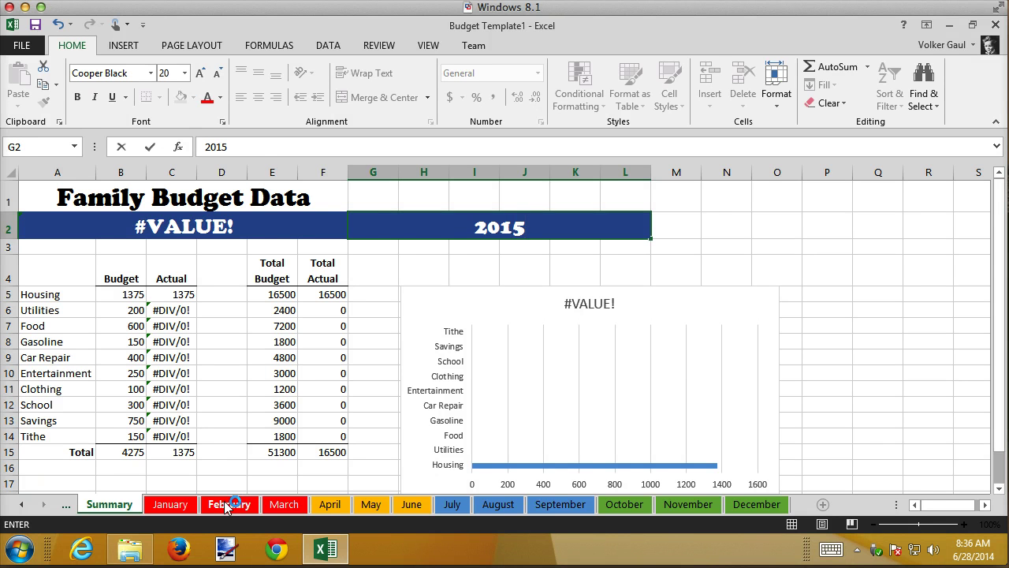
pyautogui.click(276, 505)
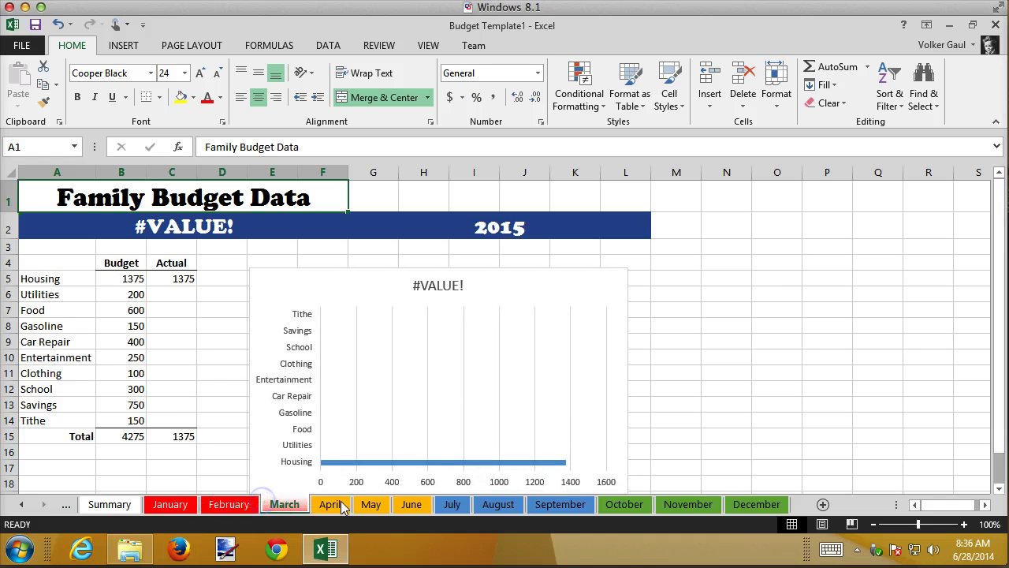
pyautogui.click(335, 505)
pyautogui.click(371, 505)
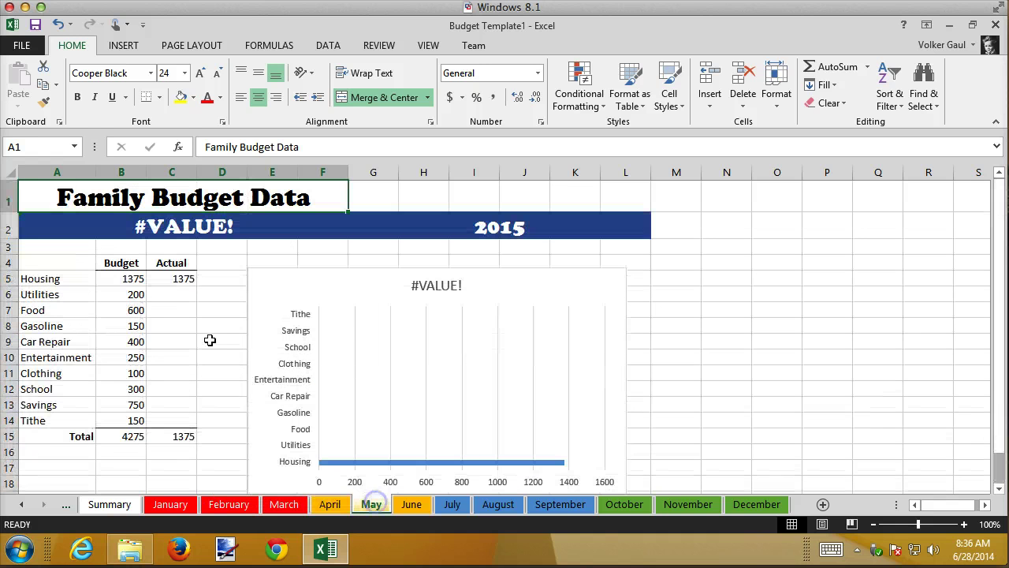
pyautogui.click(175, 294)
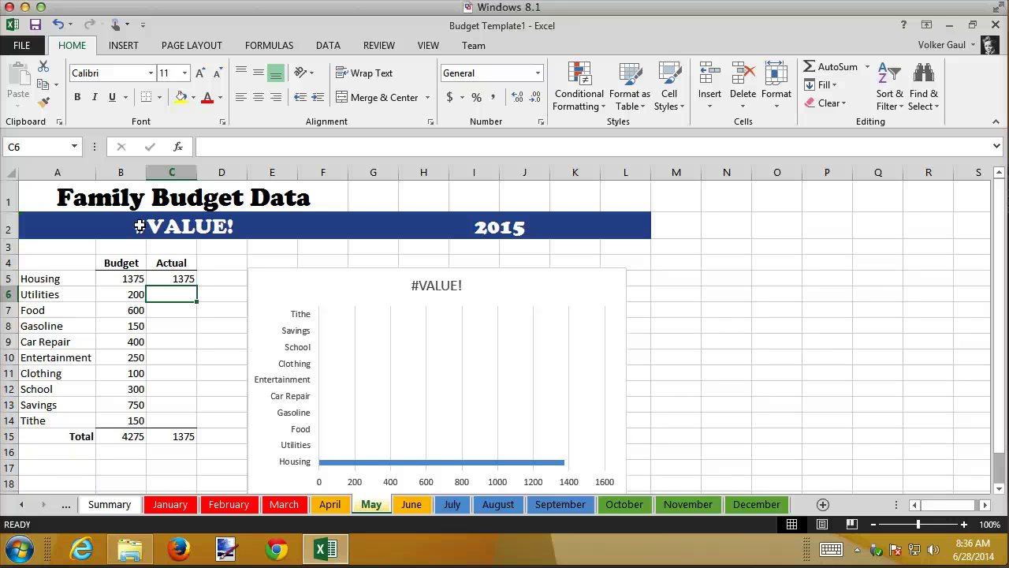
pyautogui.click(76, 201)
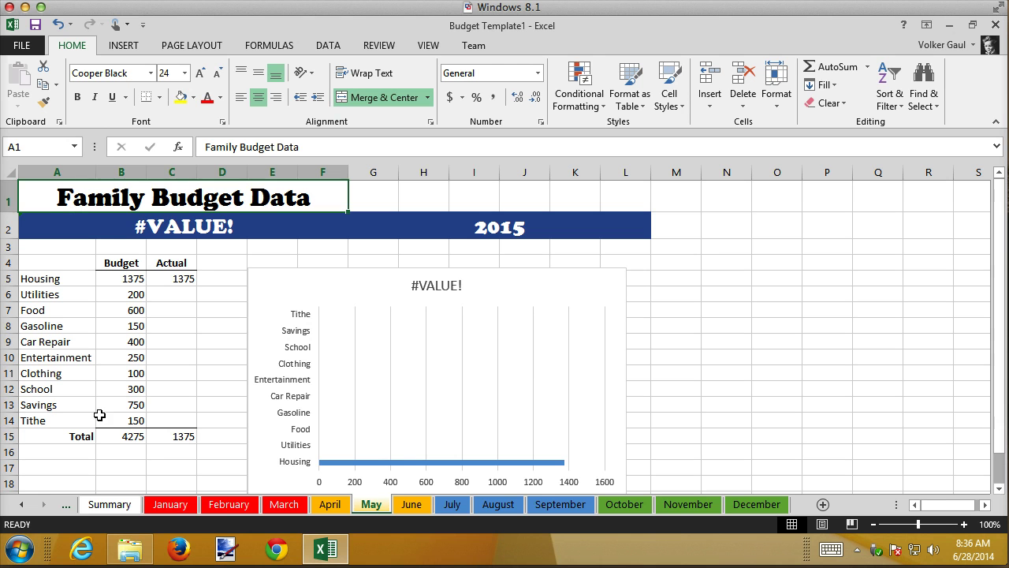
pyautogui.moveTo(134, 436); pyautogui.dragTo(167, 439)
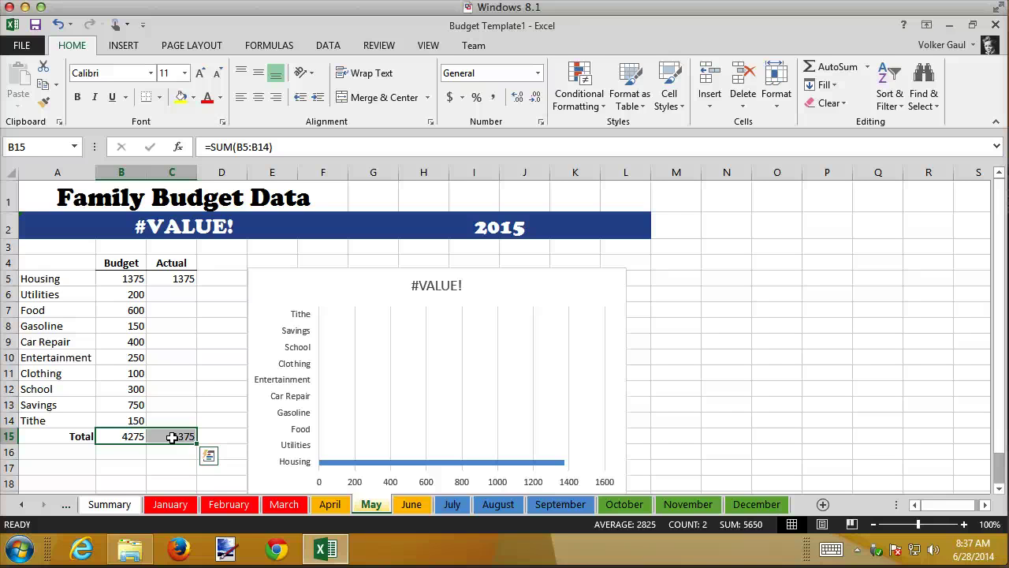
# Close the trial 2015 workbook with Don't Save.
pyautogui.click(994, 24)
pyautogui.click(486, 300)
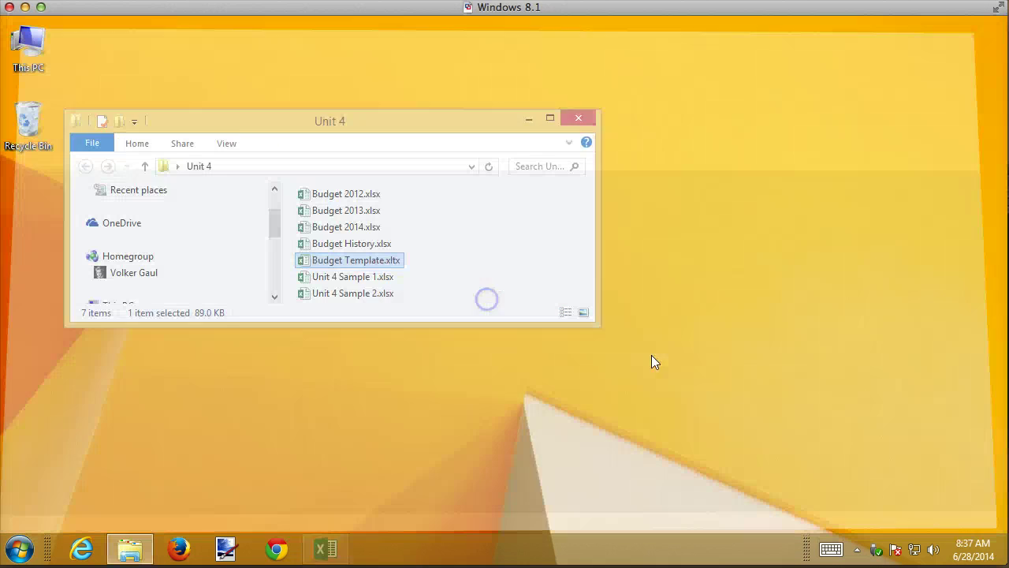